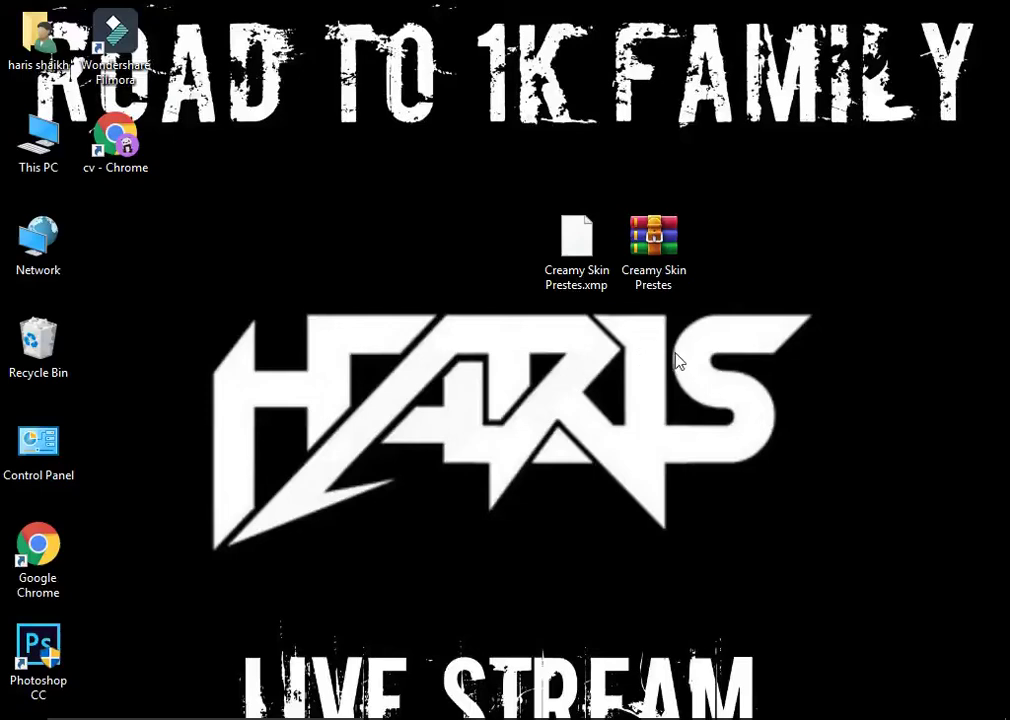
Inspect the Creamy Skin Prestes.xmp preset and its archive without extracting anything.
{"action": "left_click", "coordinate": [580, 243]}
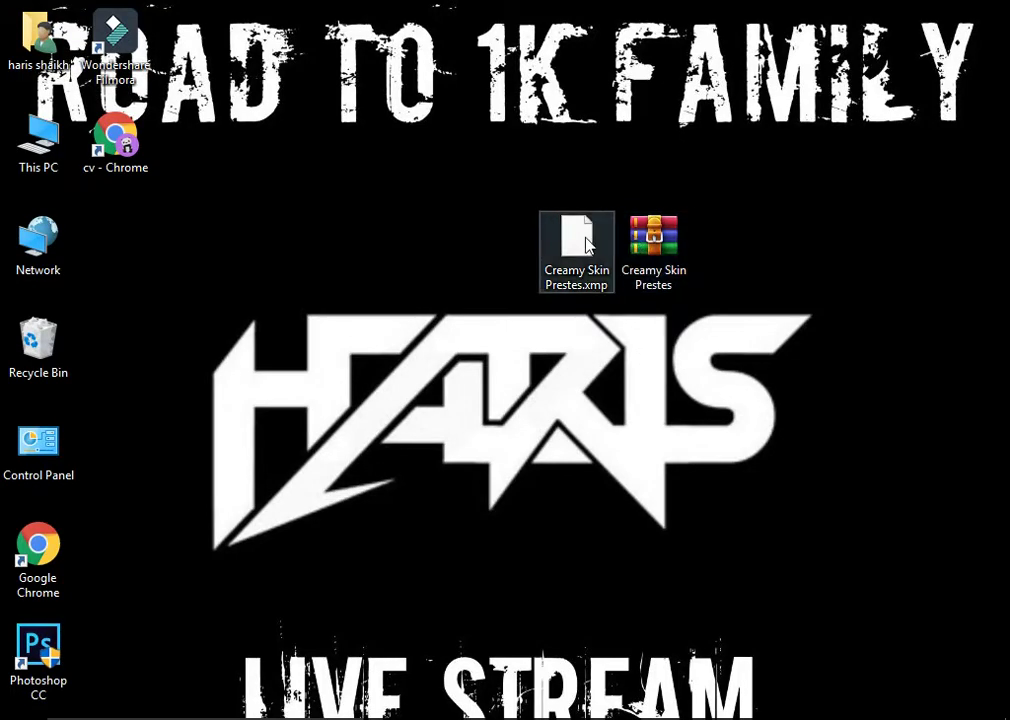
{"action": "right_click", "coordinate": [585, 239]}
{"action": "left_click", "coordinate": [430, 361]}
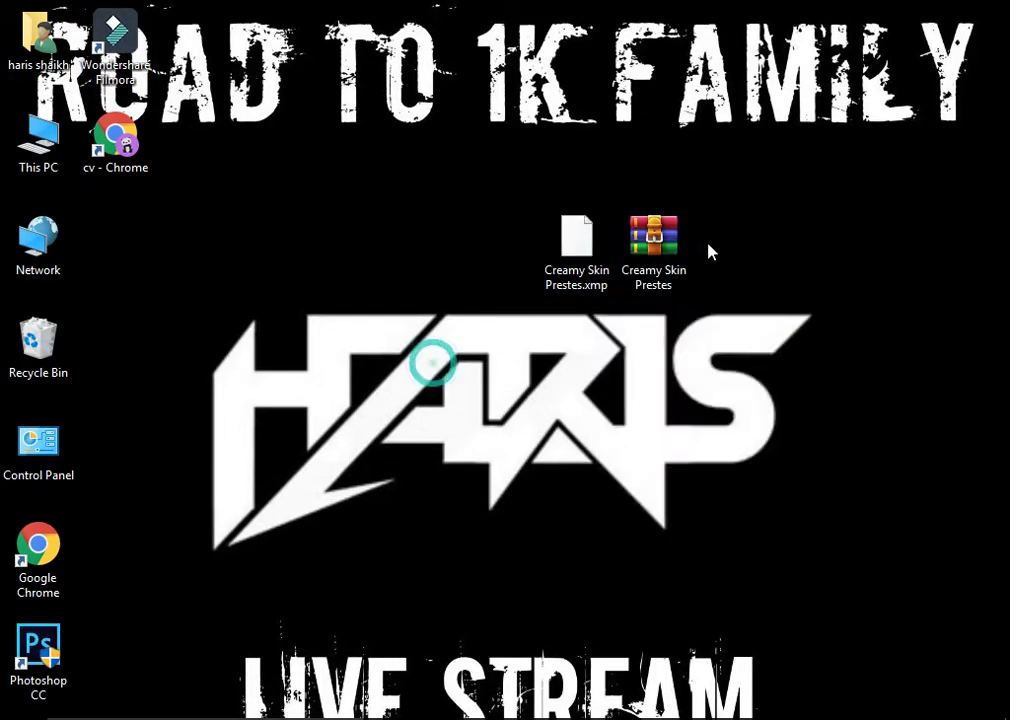
{"action": "right_click", "coordinate": [654, 257]}
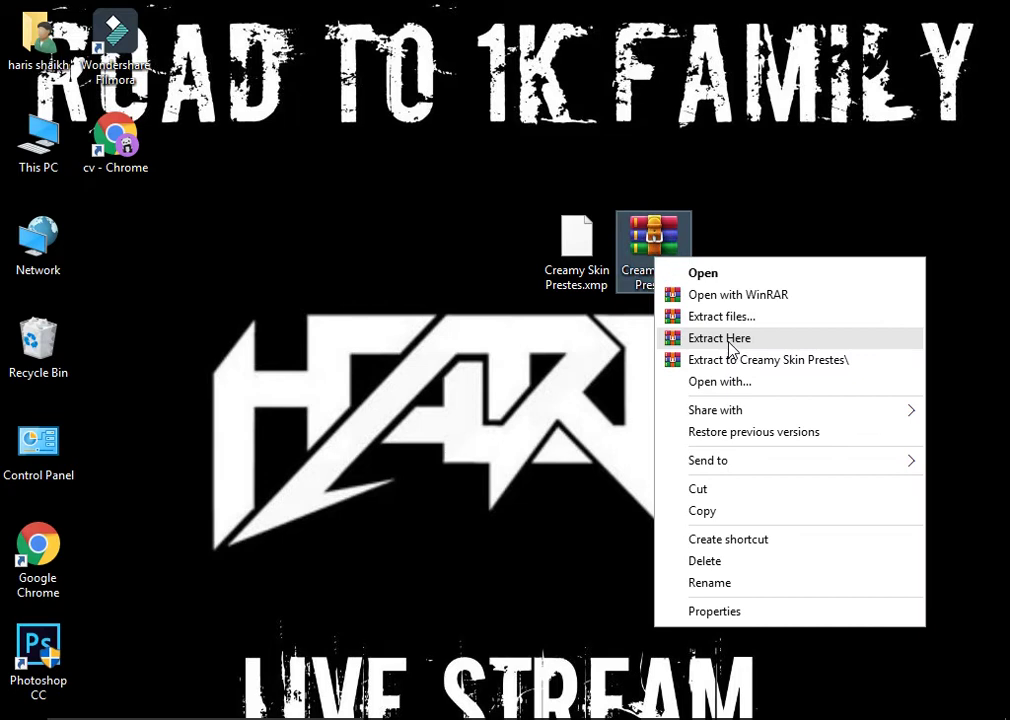
{"action": "left_click", "coordinate": [570, 393]}
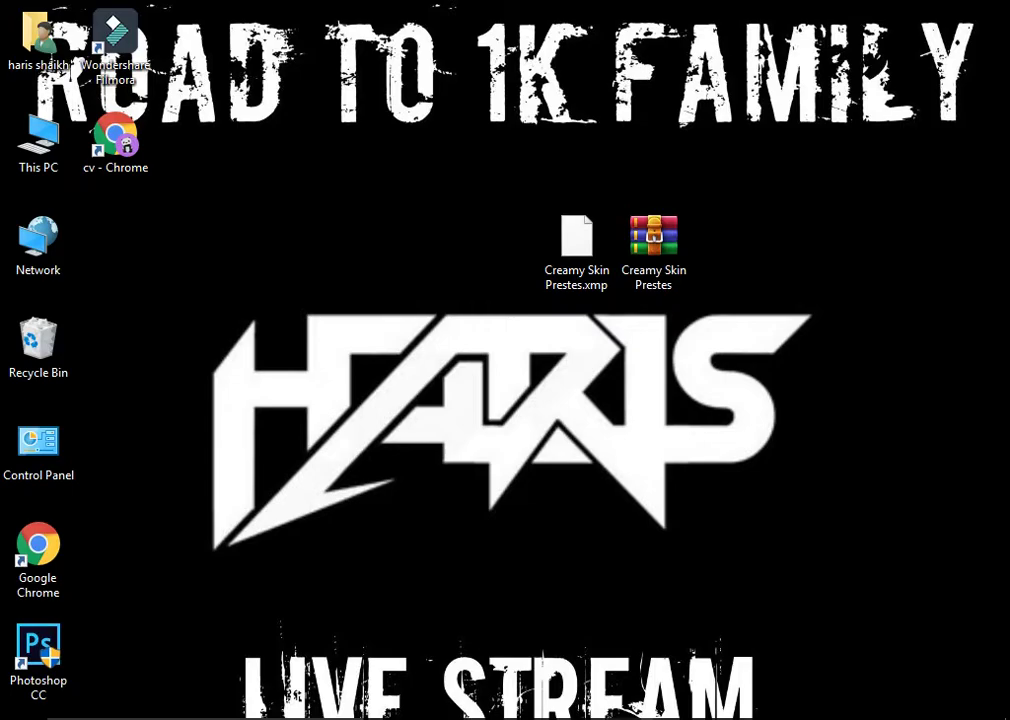
Bring up 8C3A7144.JPG in Photoshop and zoom in on the forehead.
{"action": "left_click", "coordinate": [627, 640]}
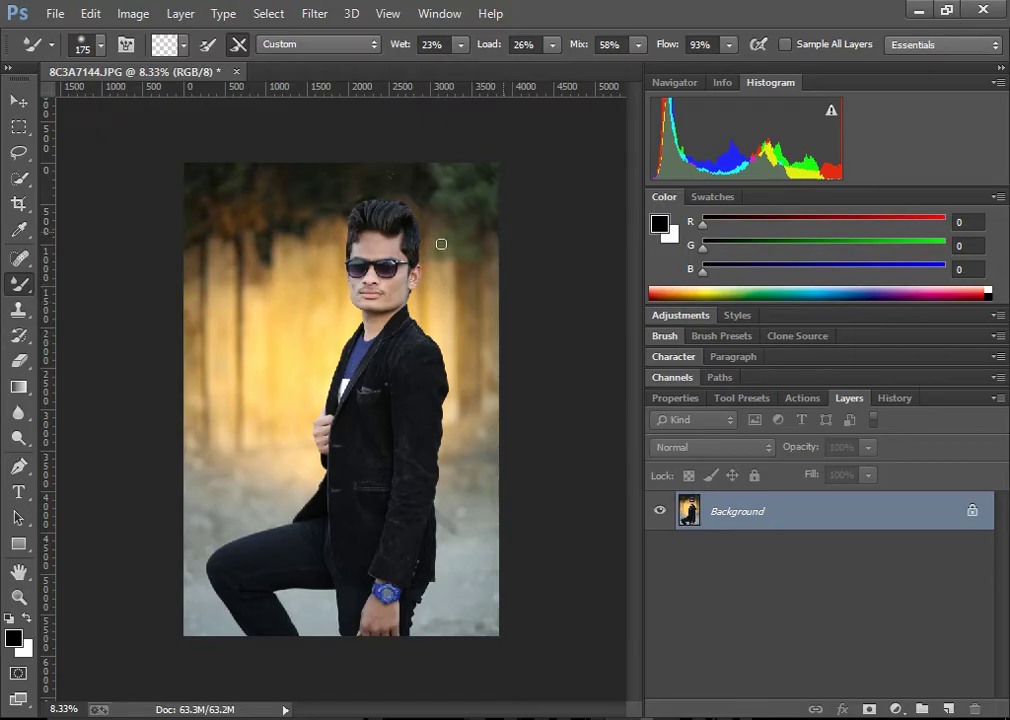
{"action": "key", "text": "ctrl+plus"}
{"action": "key", "text": "ctrl+plus"}
{"action": "key", "text": "ctrl+plus"}
{"action": "key", "text": "ctrl+plus"}
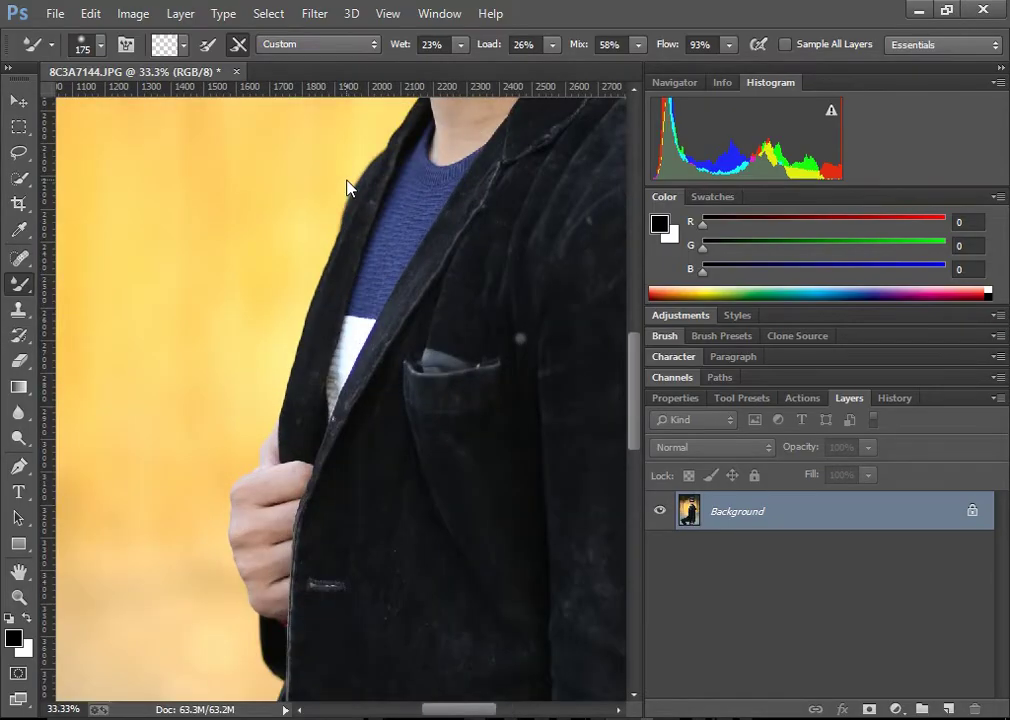
{"action": "scroll", "coordinate": [461, 175], "scroll_direction": "up", "scroll_amount": 2}
{"action": "scroll", "coordinate": [508, 189], "scroll_direction": "up", "scroll_amount": 3}
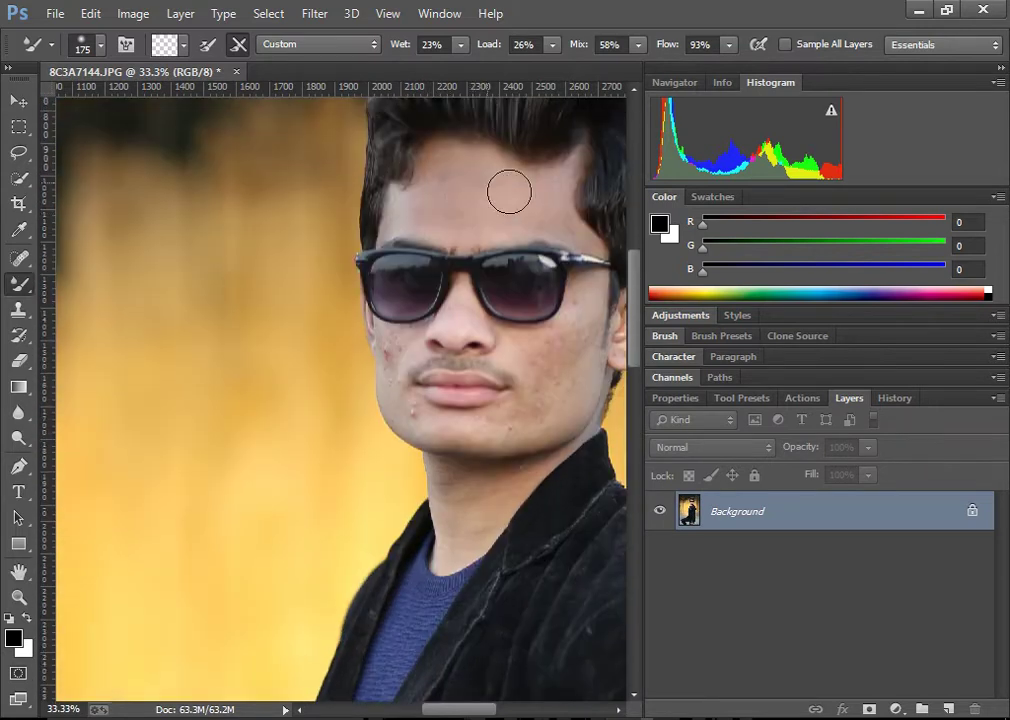
{"action": "scroll", "coordinate": [485, 712], "scroll_direction": "right", "scroll_amount": 3}
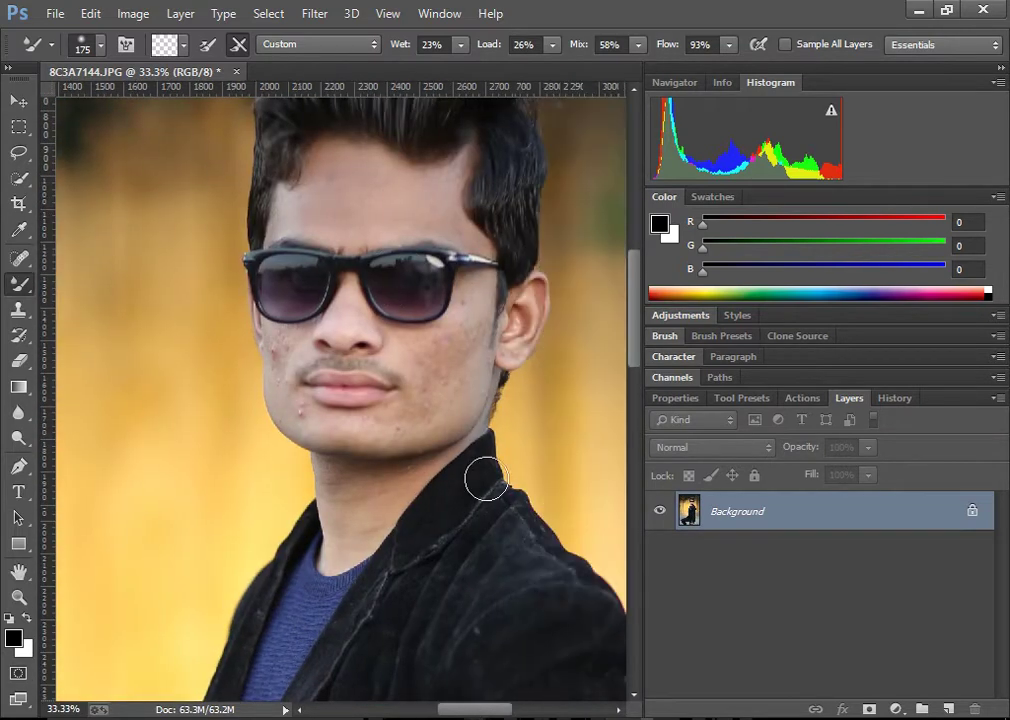
{"action": "scroll", "coordinate": [430, 420], "scroll_direction": "up", "scroll_amount": 3}
{"action": "key", "text": "ctrl+plus"}
{"action": "key", "text": "ctrl+plus"}
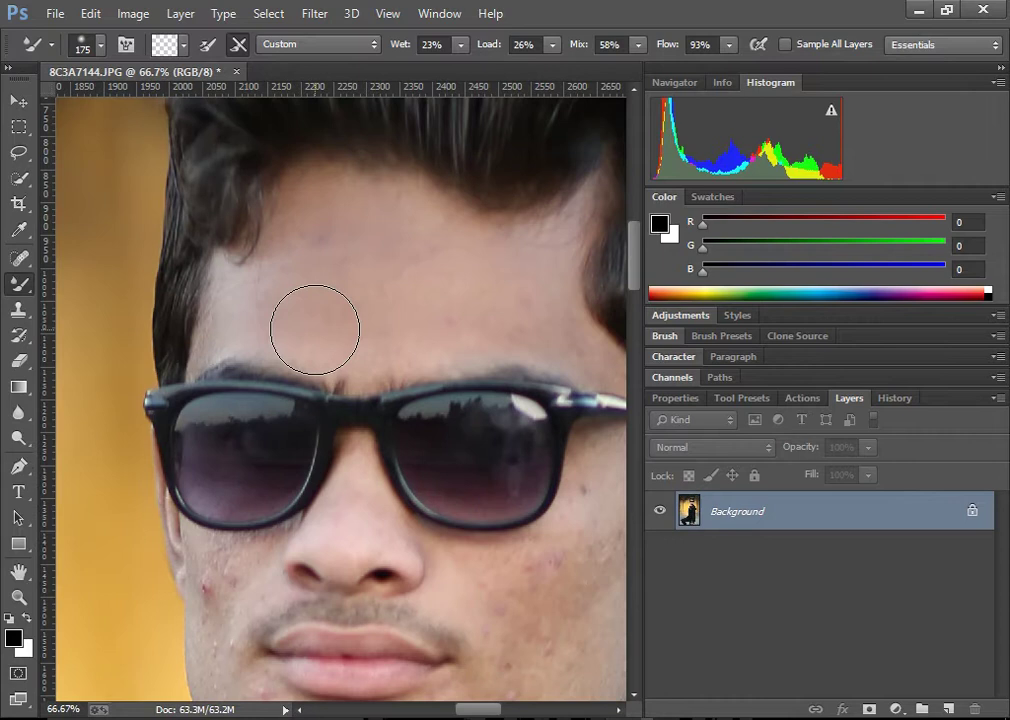
Smooth the forehead skin with a resized Mixer Brush at 23% wet, 58% mix.
{"action": "key", "text": "bracketleft"}
{"action": "key", "text": "bracketleft"}
{"action": "key", "text": "bracketleft"}
{"action": "key", "text": "bracketleft"}
{"action": "key", "text": "bracketleft"}
{"action": "key", "text": "bracketleft"}
{"action": "key", "text": "bracketleft"}
{"action": "key", "text": "bracketleft"}
{"action": "key", "text": "bracketleft"}
{"action": "key", "text": "bracketright"}
{"action": "key", "text": "bracketright"}
{"action": "key", "text": "bracketright"}
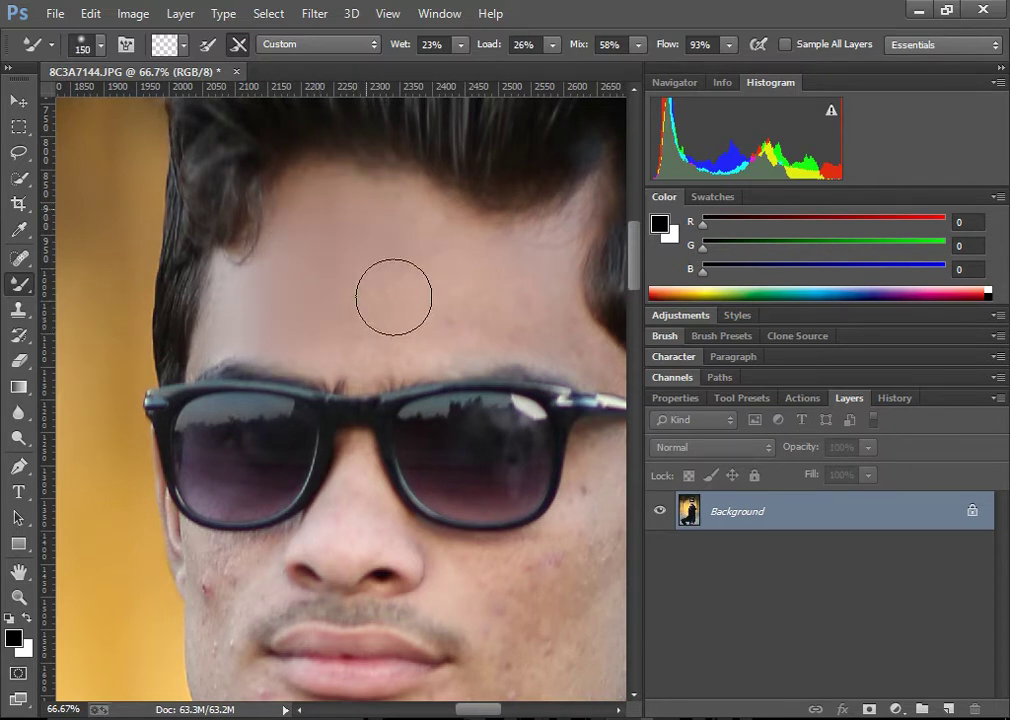
{"action": "key", "text": "bracketright"}
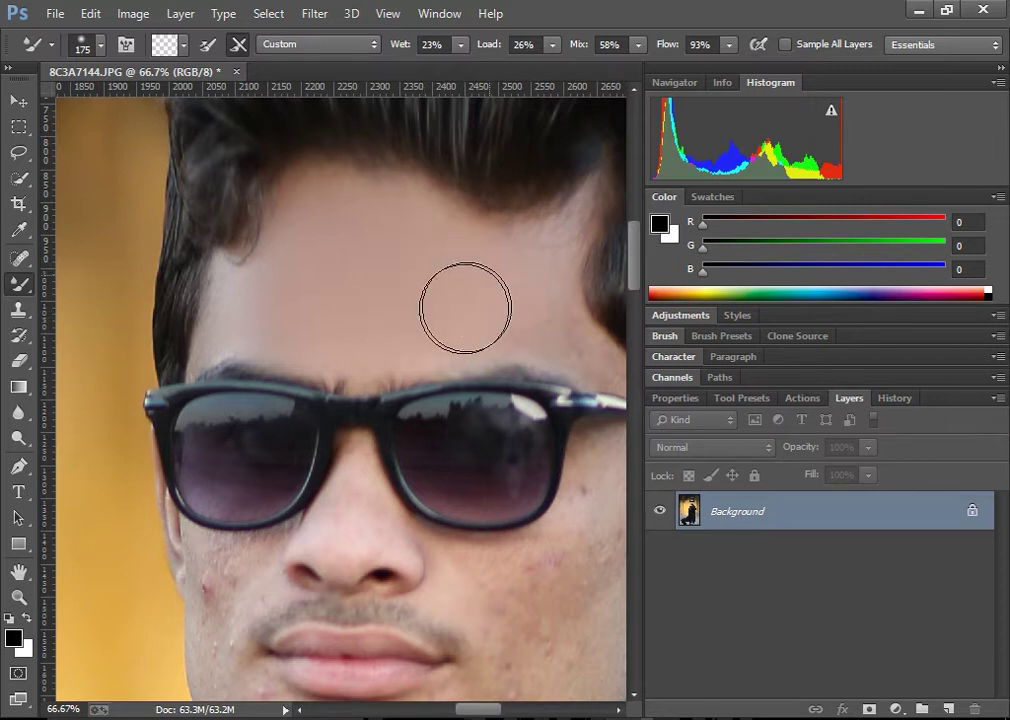
{"action": "key", "text": "bracketleft"}
{"action": "key", "text": "bracketleft"}
{"action": "key", "text": "bracketleft"}
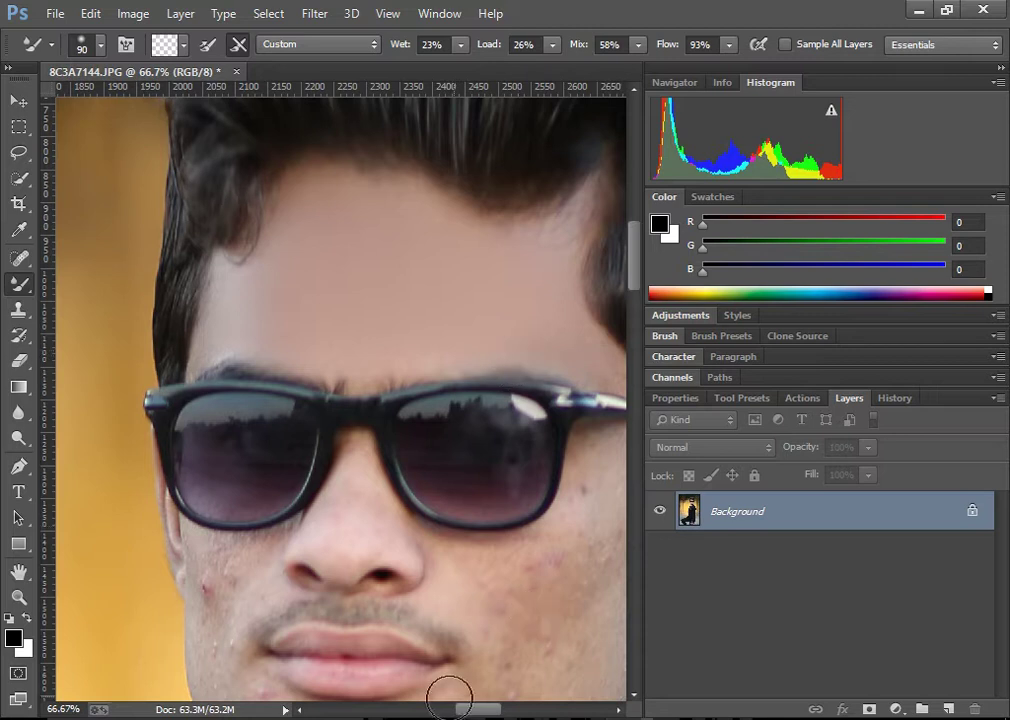
{"action": "left_click_drag", "start_coordinate": [470, 711], "coordinate": [484, 711]}
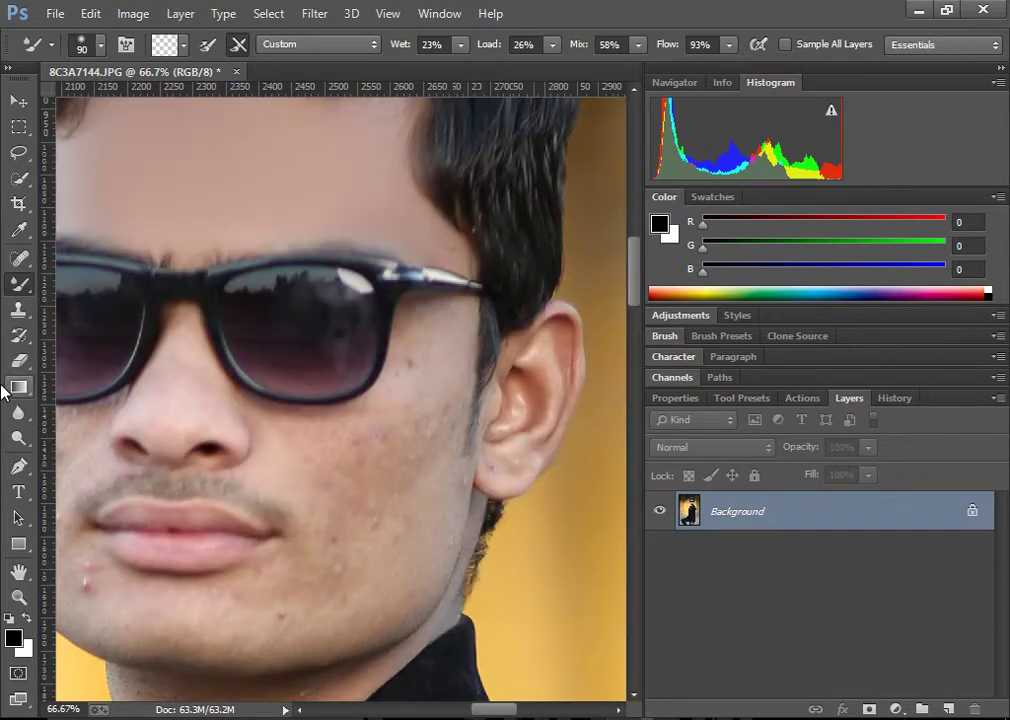
Heal a cheek blemish with a smaller Spot Healing Brush.
{"action": "left_click", "coordinate": [30, 259]}
{"action": "key", "text": "bracketleft"}
{"action": "key", "text": "bracketleft"}
{"action": "key", "text": "bracketleft"}
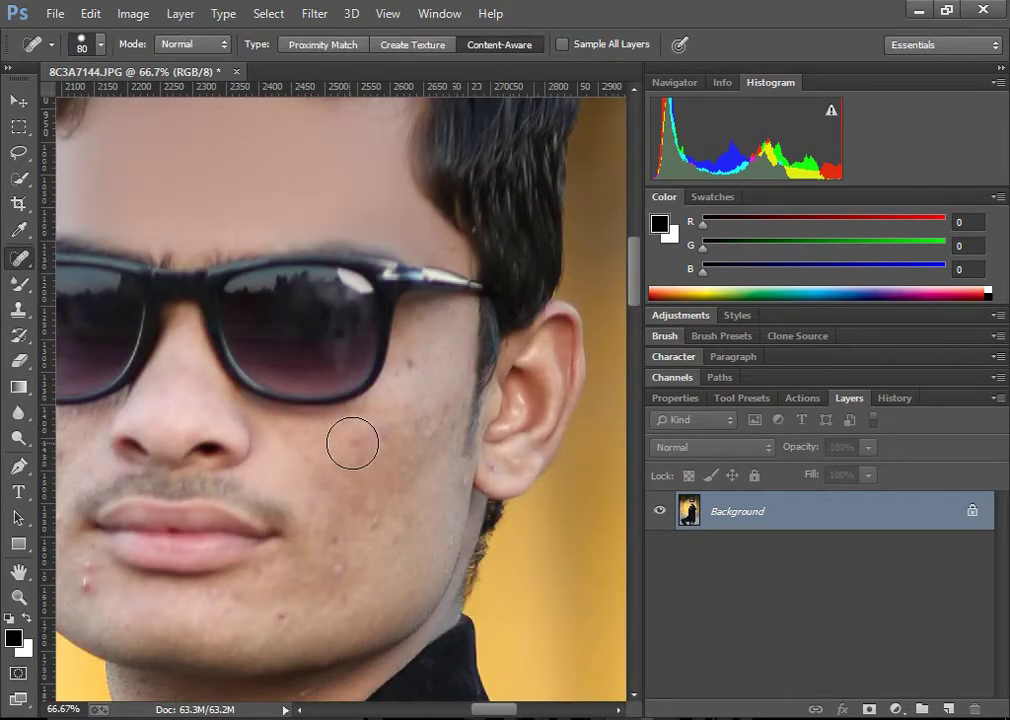
{"action": "key", "text": "bracketleft"}
{"action": "left_click", "coordinate": [371, 438]}
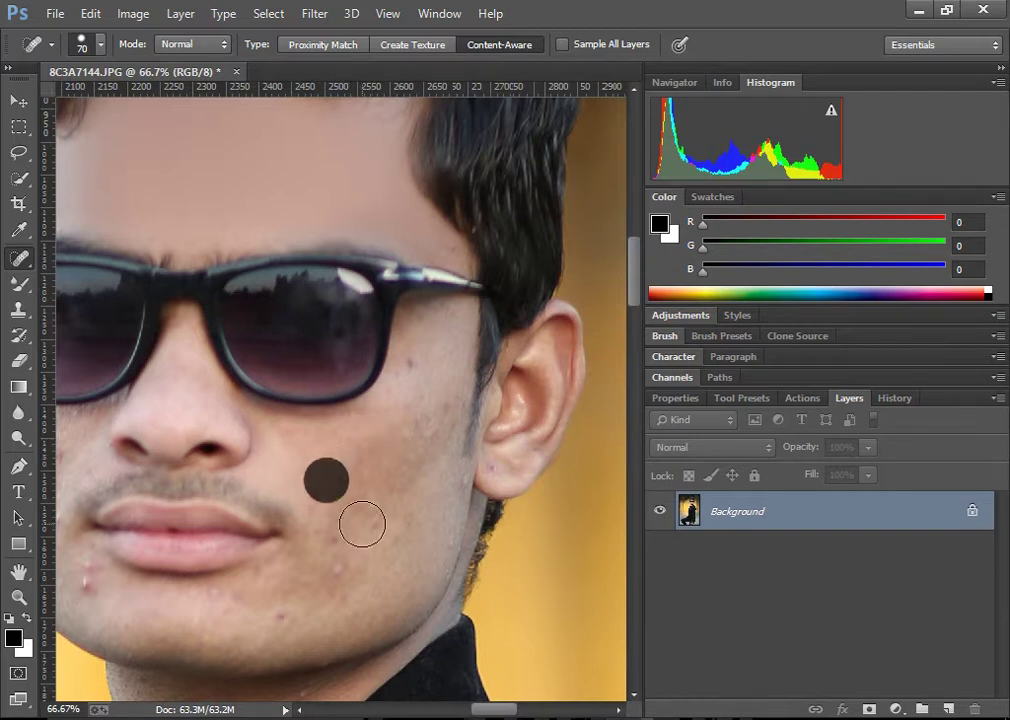
{"action": "key", "text": "bracketleft"}
{"action": "key", "text": "bracketleft"}
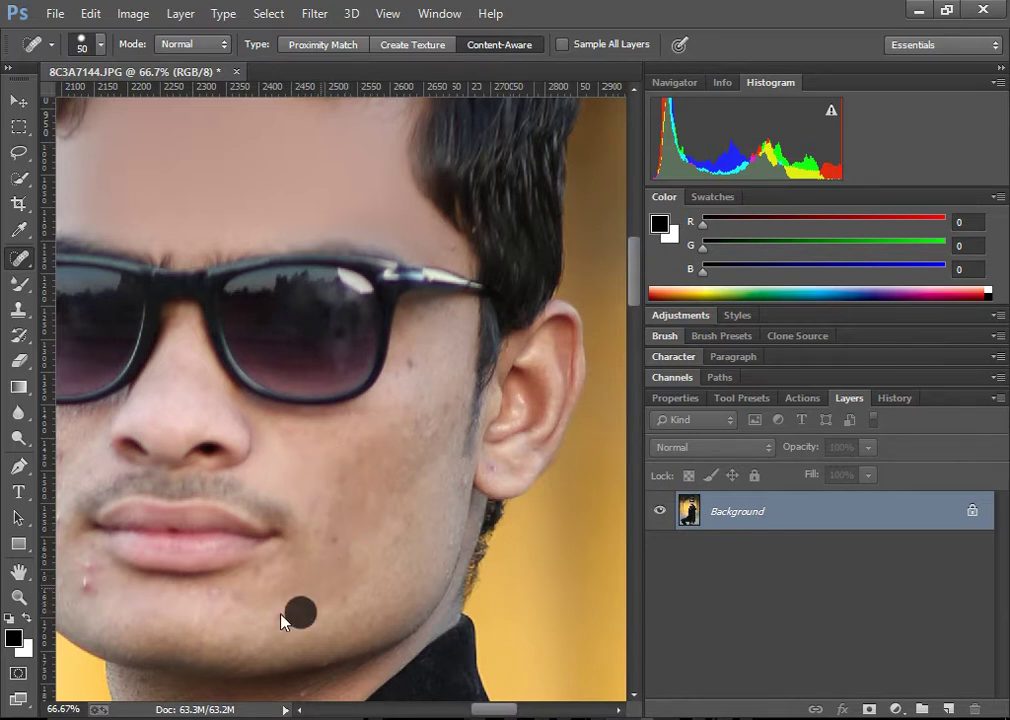
Smooth the right cheek, jaw-to-chin and nose area with the Mixer Brush.
{"action": "left_click", "coordinate": [20, 284]}
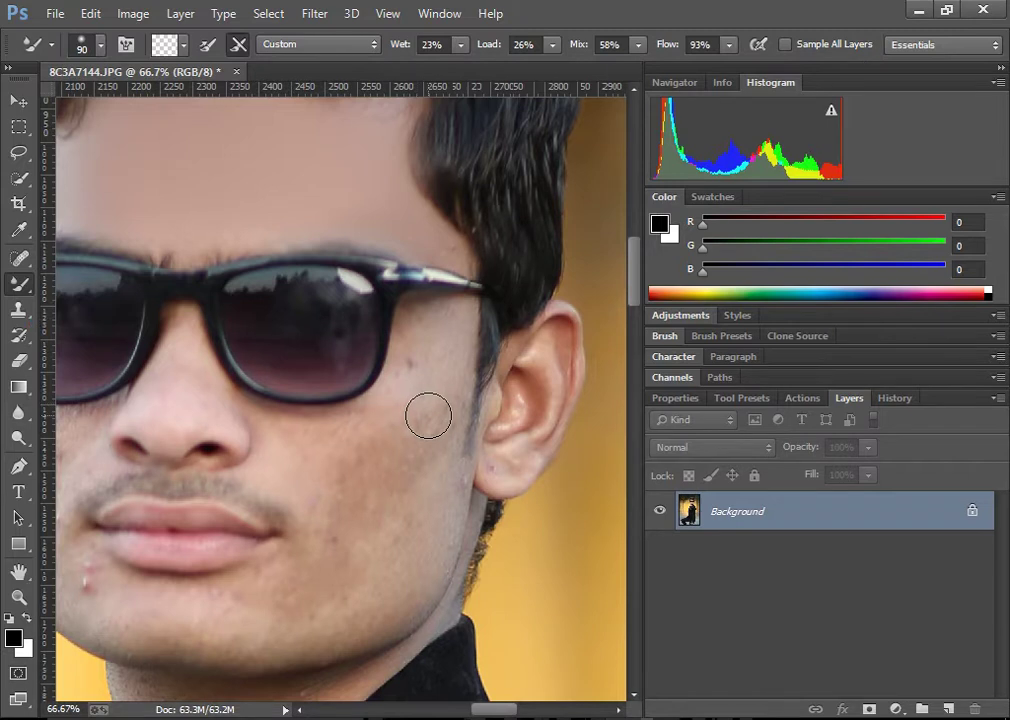
{"action": "key", "text": "bracketleft"}
{"action": "key", "text": "bracketleft"}
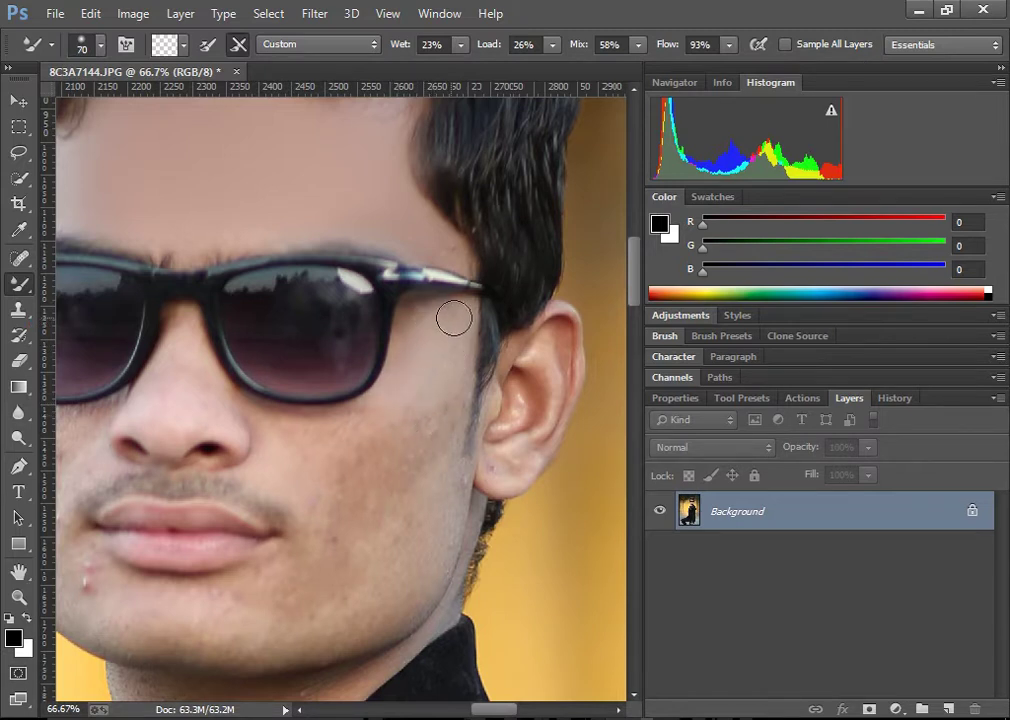
{"action": "key", "text": "bracketright"}
{"action": "key", "text": "bracketright"}
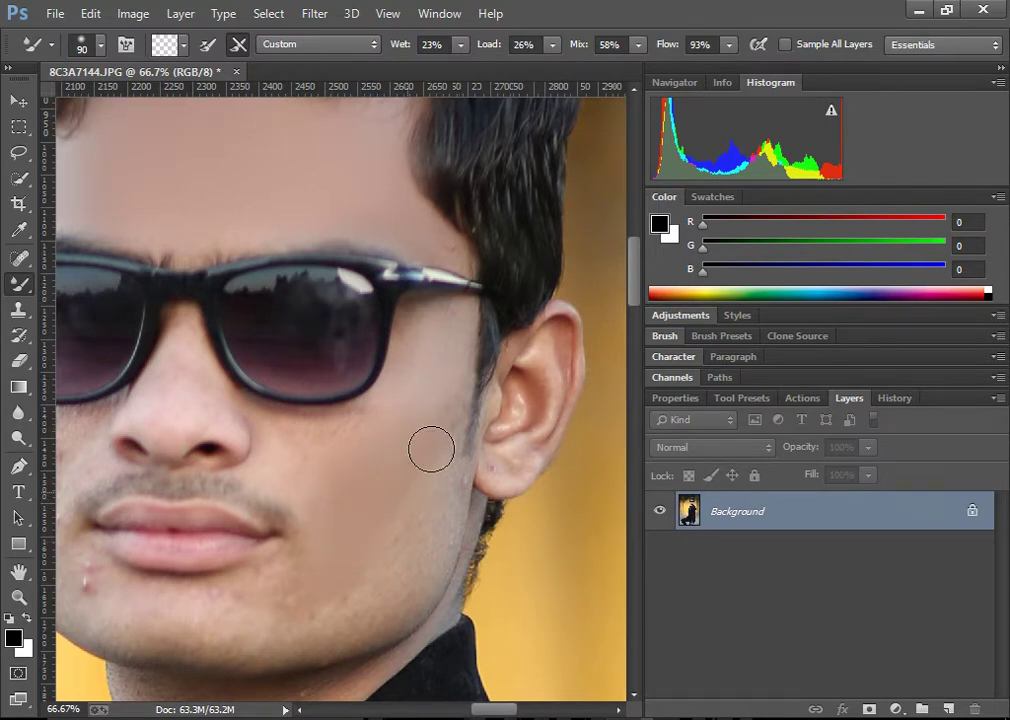
{"action": "left_click_drag", "start_coordinate": [300, 557], "coordinate": [237, 596]}
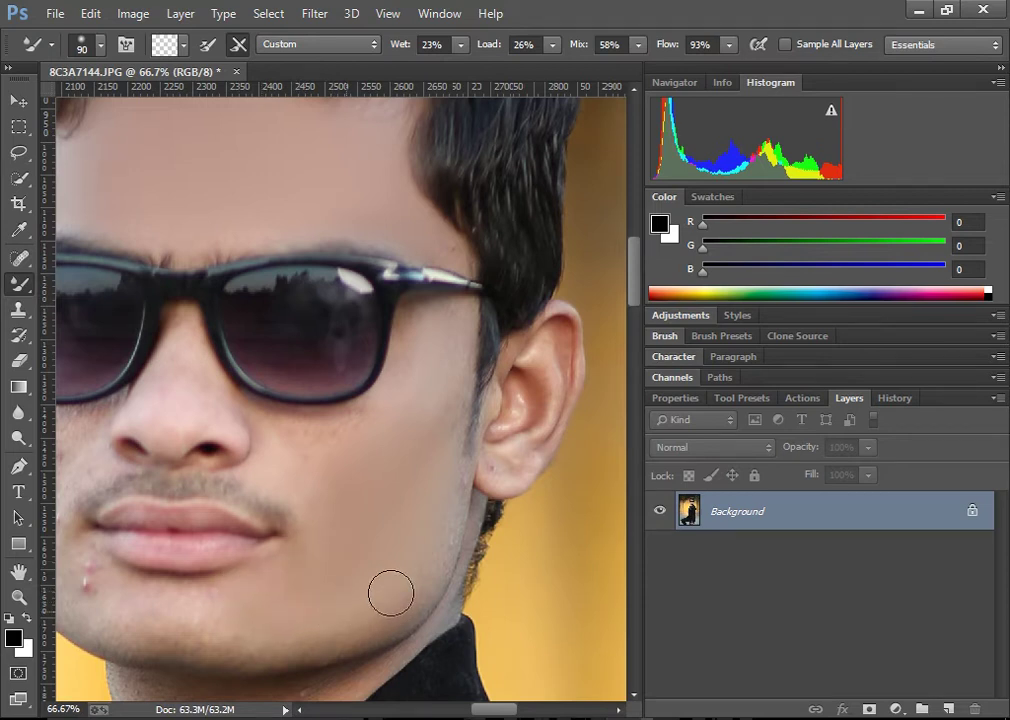
{"action": "key", "text": "bracketleft"}
{"action": "key", "text": "bracketleft"}
{"action": "key", "text": "bracketleft"}
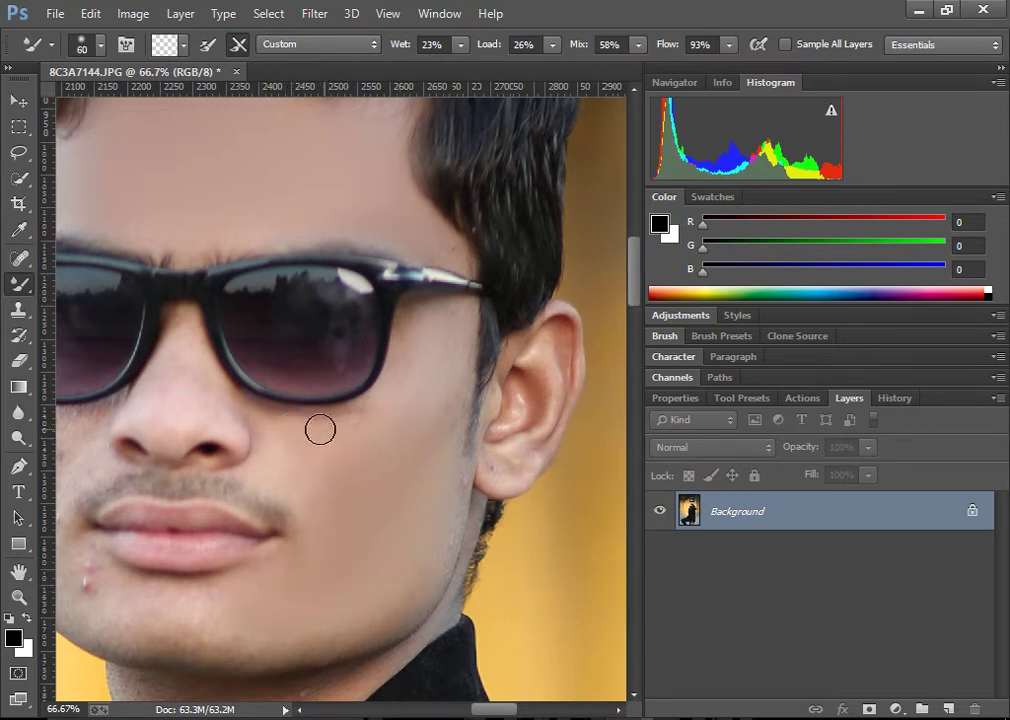
{"action": "key", "text": "bracketright"}
{"action": "key", "text": "bracketright"}
{"action": "key", "text": "bracketleft"}
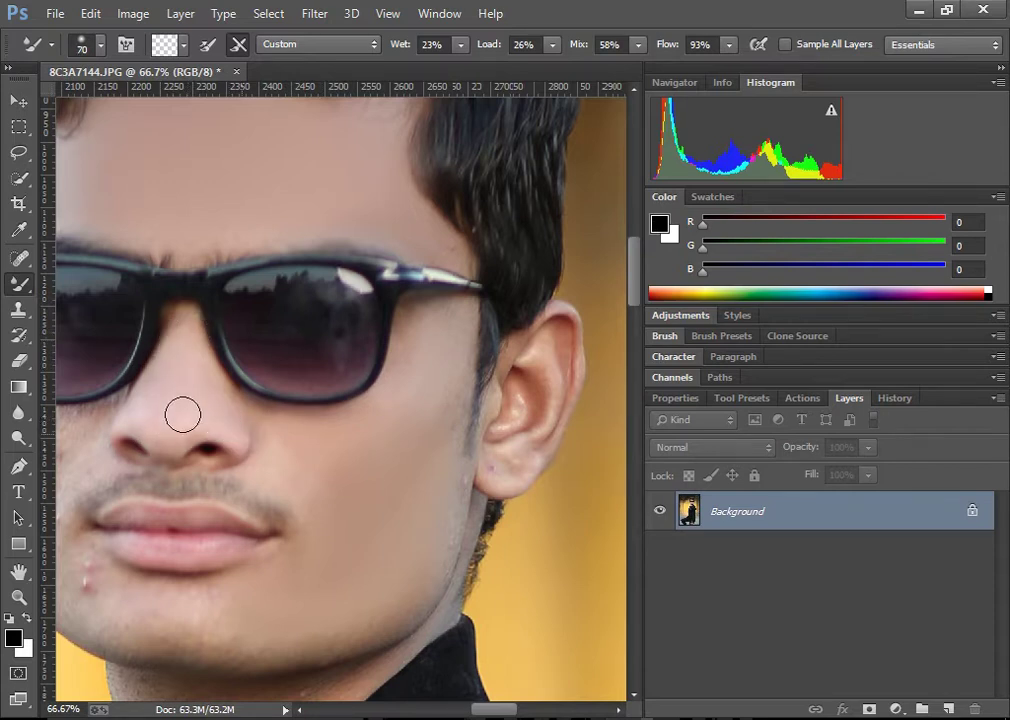
{"action": "left_click_drag", "start_coordinate": [508, 710], "coordinate": [486, 710]}
{"action": "scroll", "coordinate": [509, 564], "scroll_direction": "down", "scroll_amount": 1}
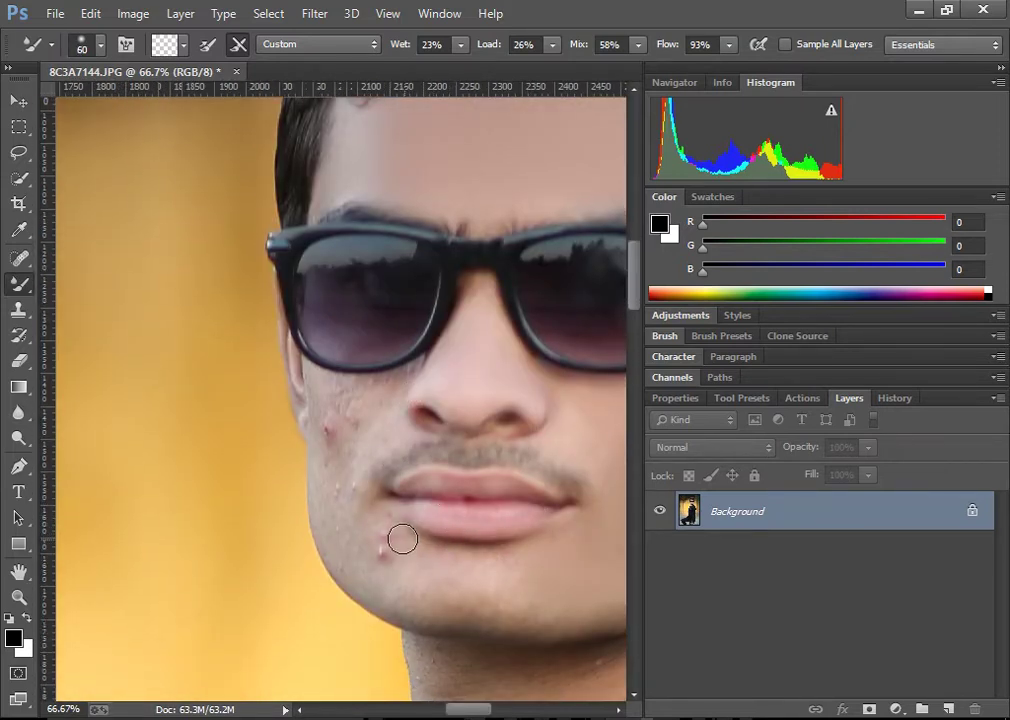
Heal the blemishes on the chin and along the left cheek.
{"action": "left_click", "coordinate": [30, 266]}
{"action": "left_click", "coordinate": [378, 548]}
{"action": "left_click", "coordinate": [304, 424]}
{"action": "left_click", "coordinate": [325, 460]}
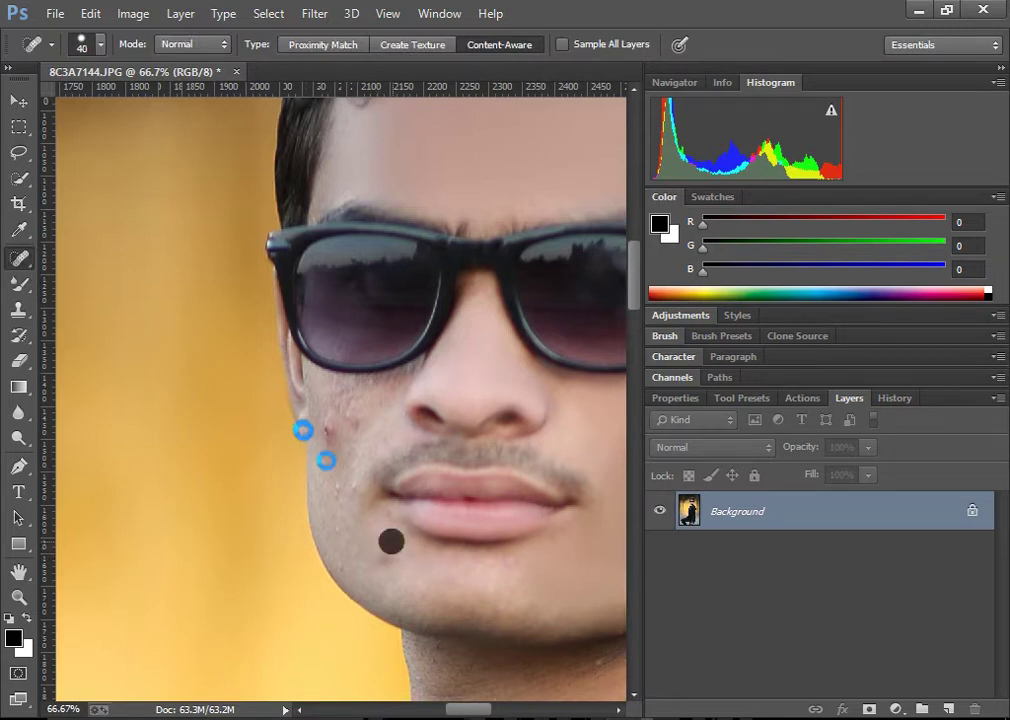
Smooth the left cheek and jaw edge beneath the glasses with the Mixer Brush.
{"action": "left_click", "coordinate": [18, 284]}
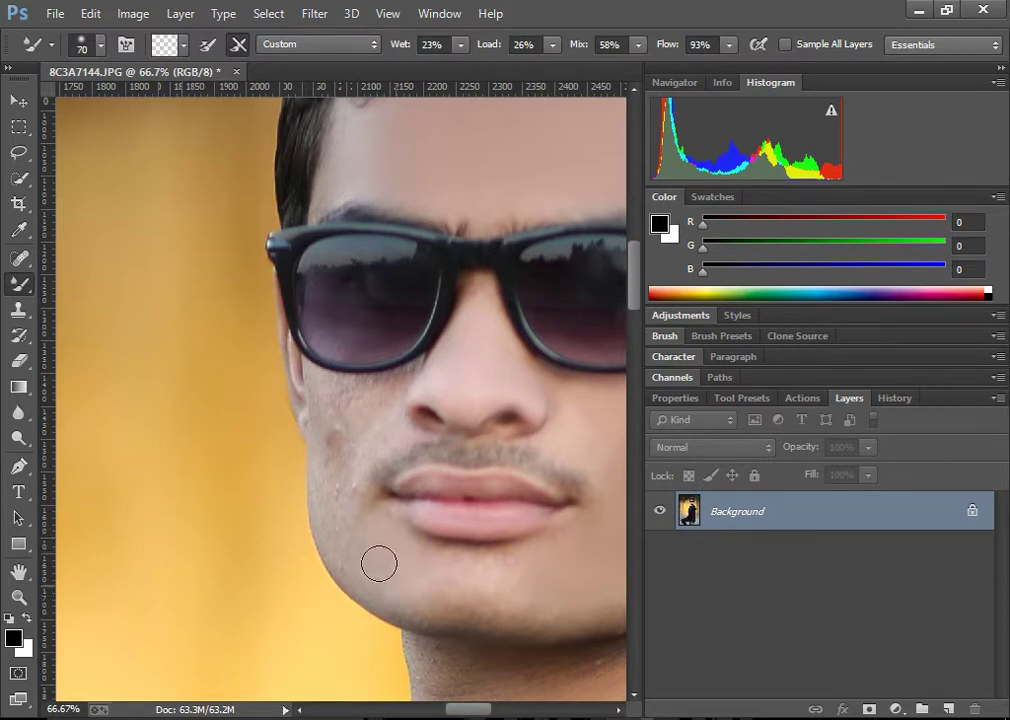
{"action": "key", "text": "bracketright"}
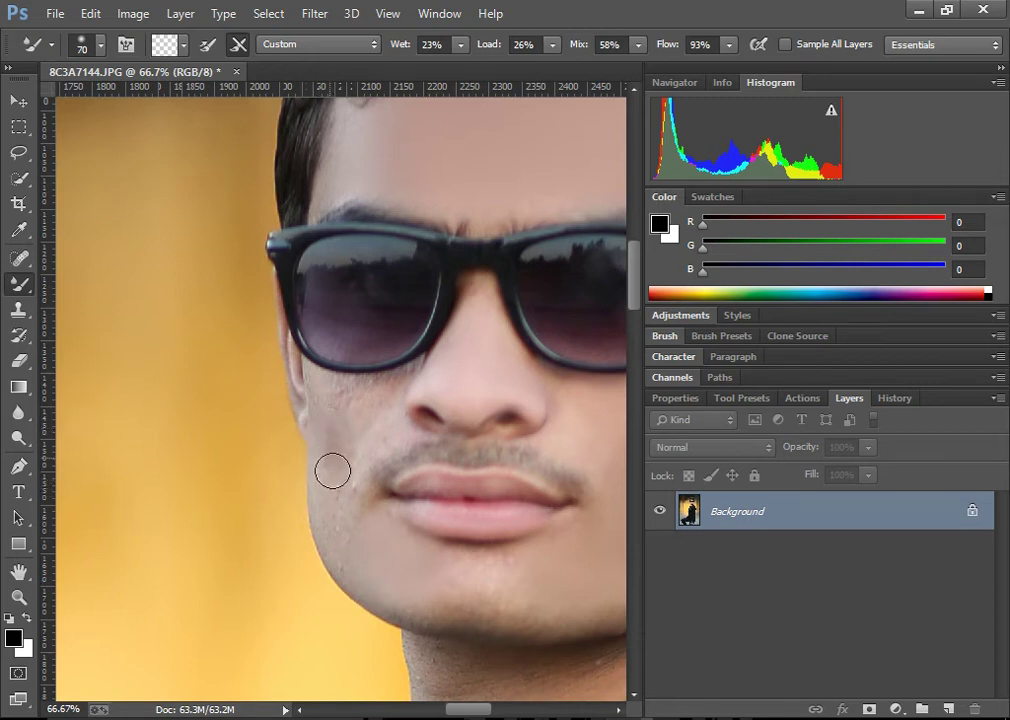
{"action": "key", "text": "bracketleft"}
{"action": "key", "text": "bracketleft"}
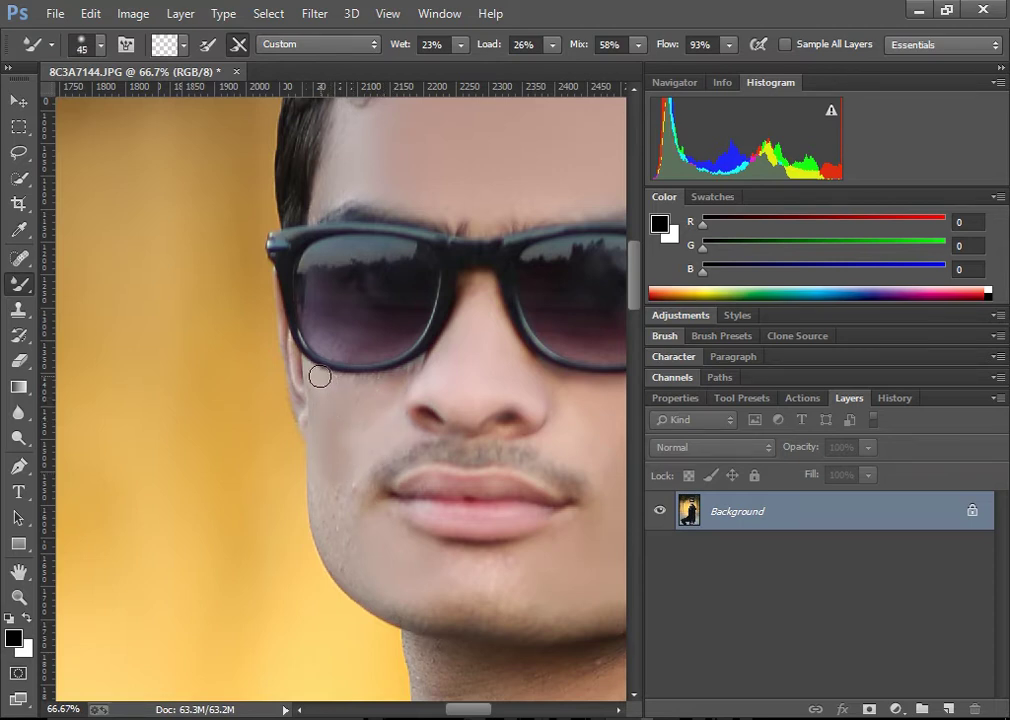
{"action": "key", "text": "bracketright"}
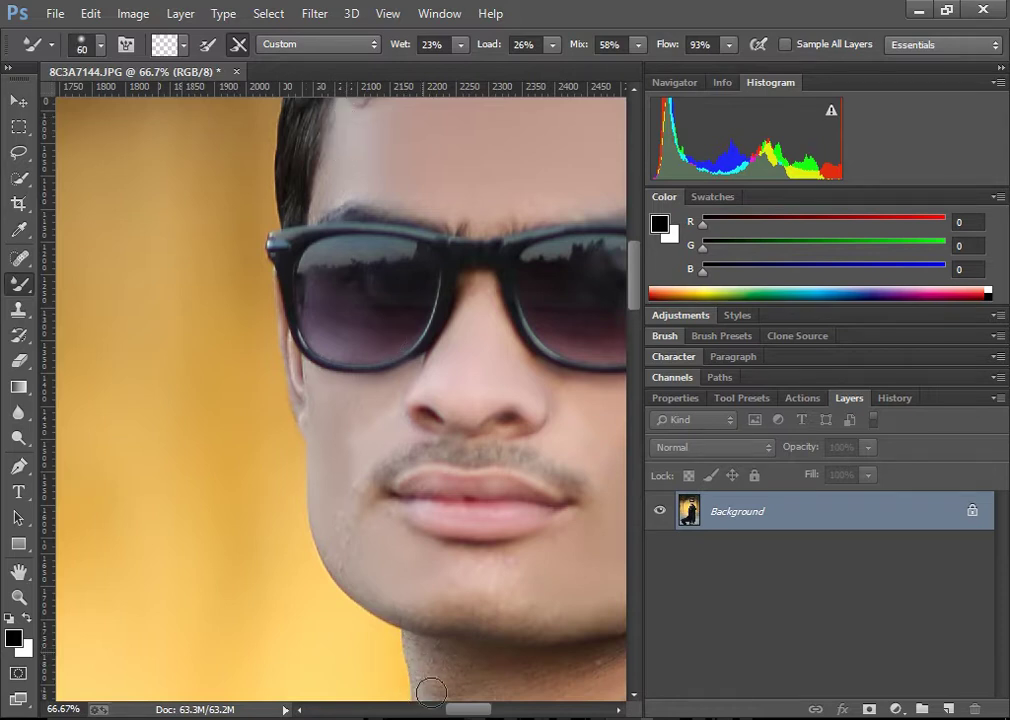
{"action": "scroll", "coordinate": [462, 712], "scroll_direction": "right", "scroll_amount": 3}
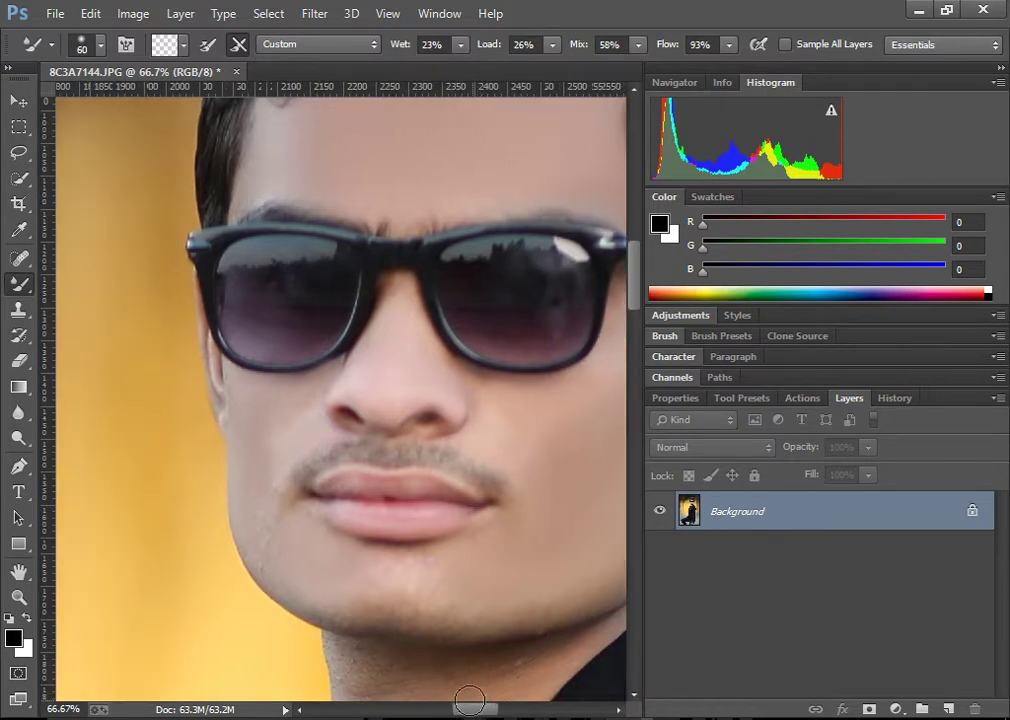
Smooth the chin edge and neck skin down to the collar with the Mixer Brush.
{"action": "scroll", "coordinate": [470, 712], "scroll_direction": "right", "scroll_amount": 3}
{"action": "key", "text": "bracketright"}
{"action": "key", "text": "bracketright"}
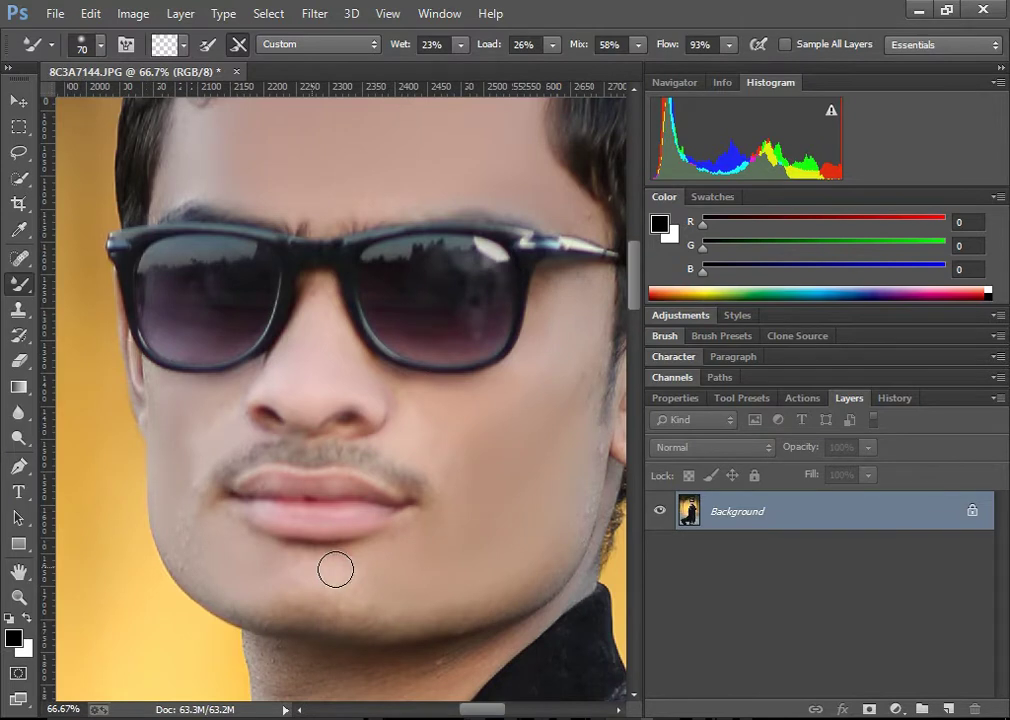
{"action": "scroll", "coordinate": [496, 441], "scroll_direction": "down", "scroll_amount": 3}
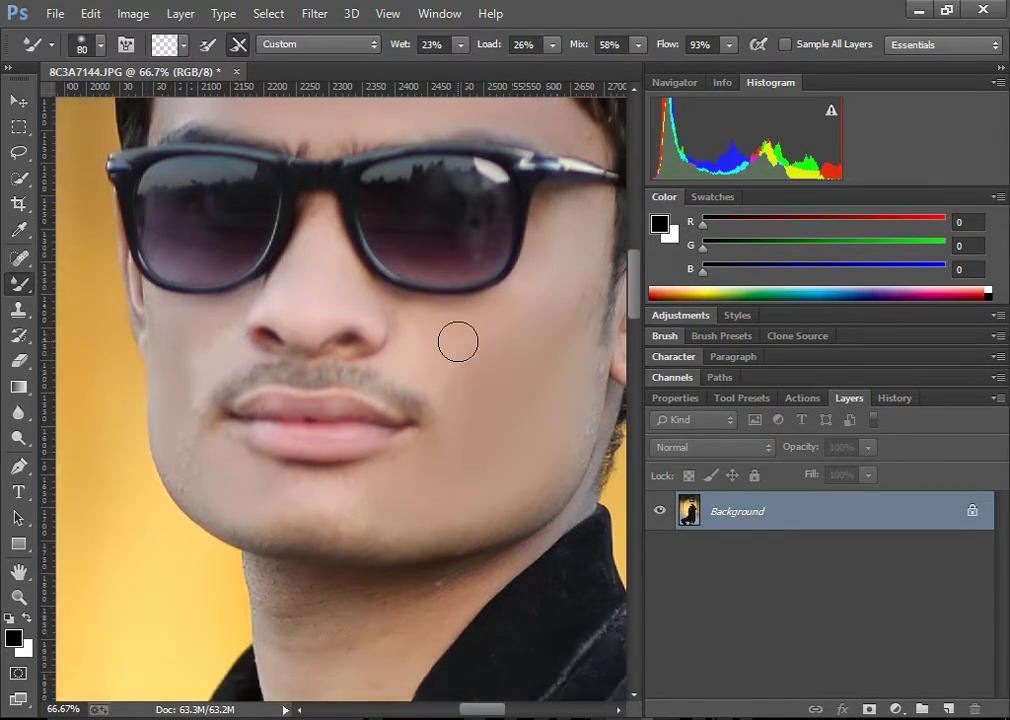
{"action": "scroll", "coordinate": [367, 518], "scroll_direction": "down", "scroll_amount": 3}
{"action": "scroll", "coordinate": [318, 505], "scroll_direction": "down", "scroll_amount": 3}
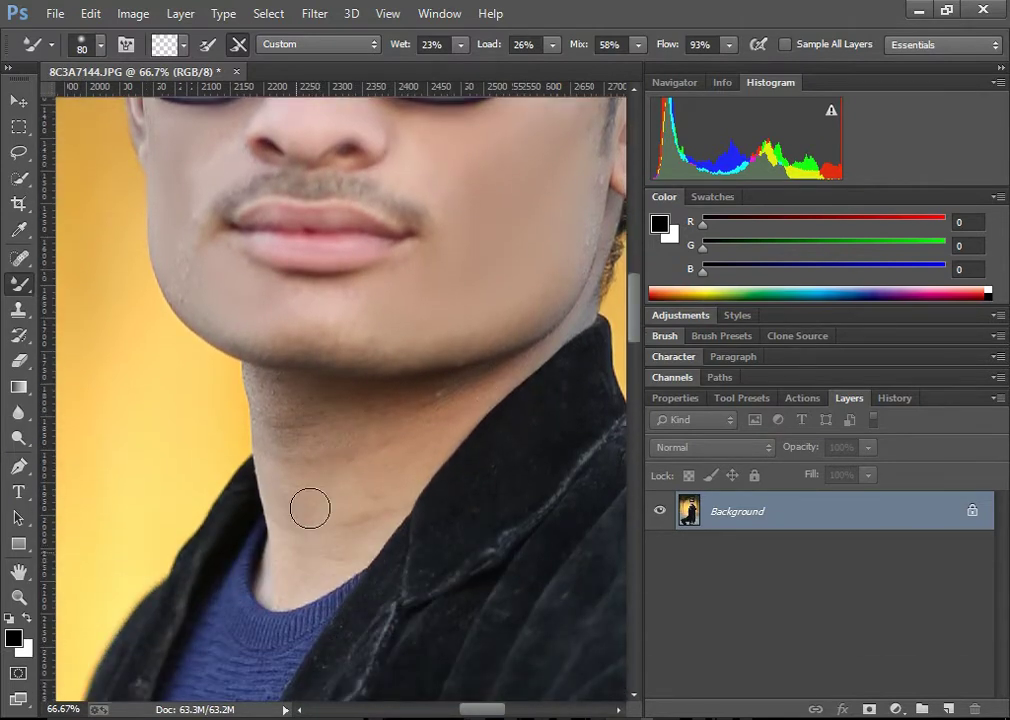
{"action": "key", "text": "bracketleft"}
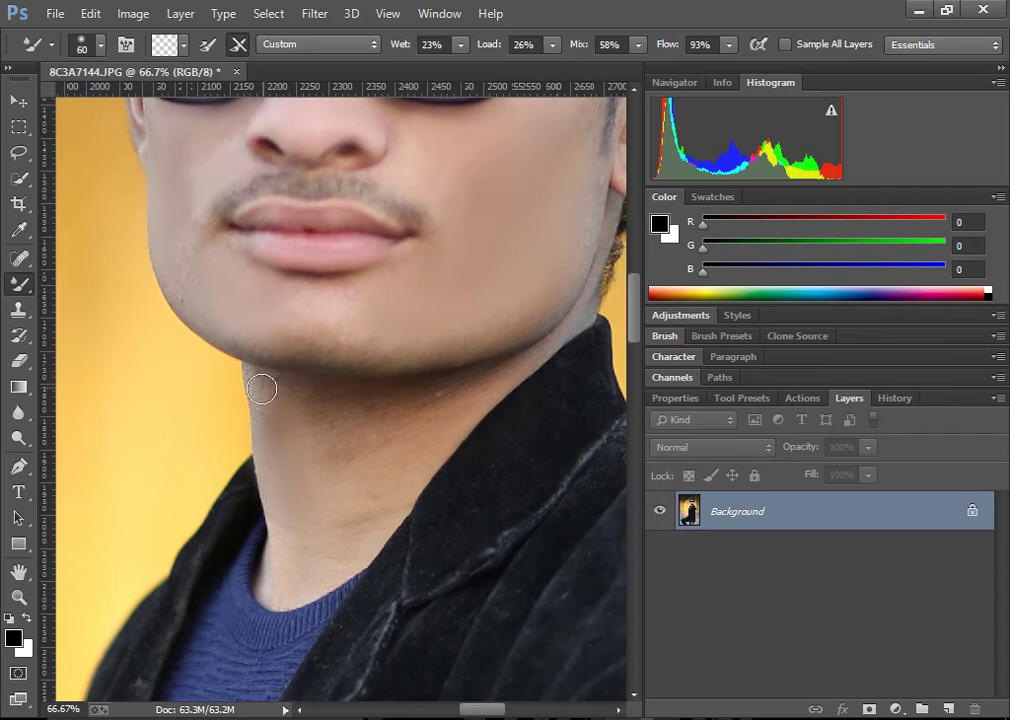
{"action": "key", "text": "bracketright"}
{"action": "key", "text": "bracketright"}
{"action": "left_click_drag", "start_coordinate": [258, 384], "coordinate": [280, 406]}
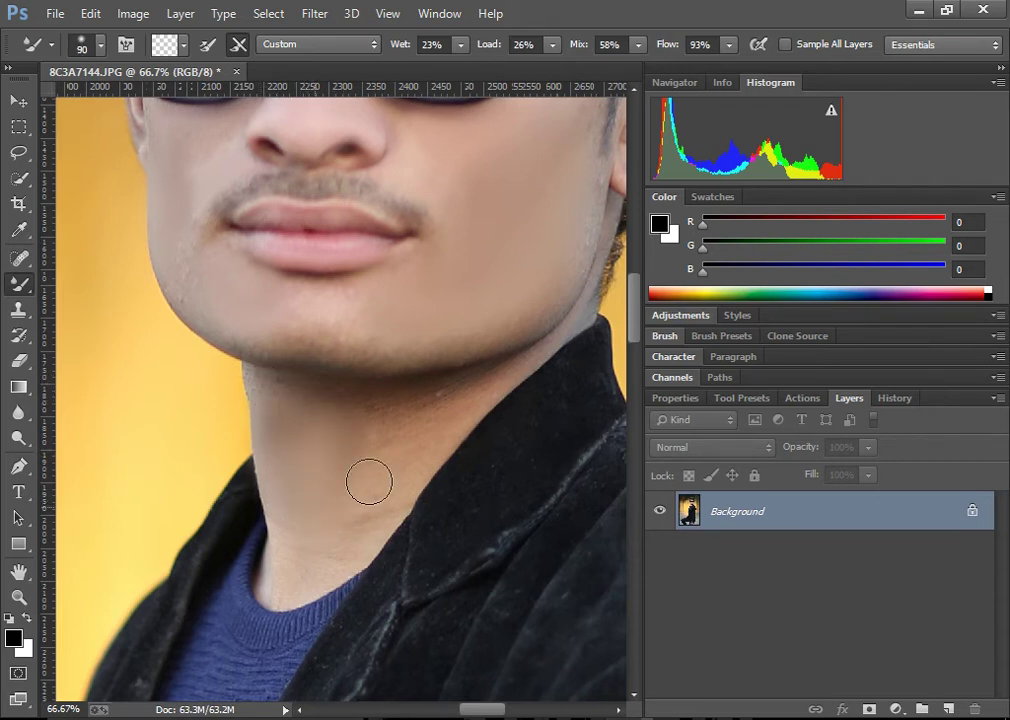
{"action": "key", "text": "bracketright"}
{"action": "key", "text": "bracketleft"}
{"action": "key", "text": "bracketleft"}
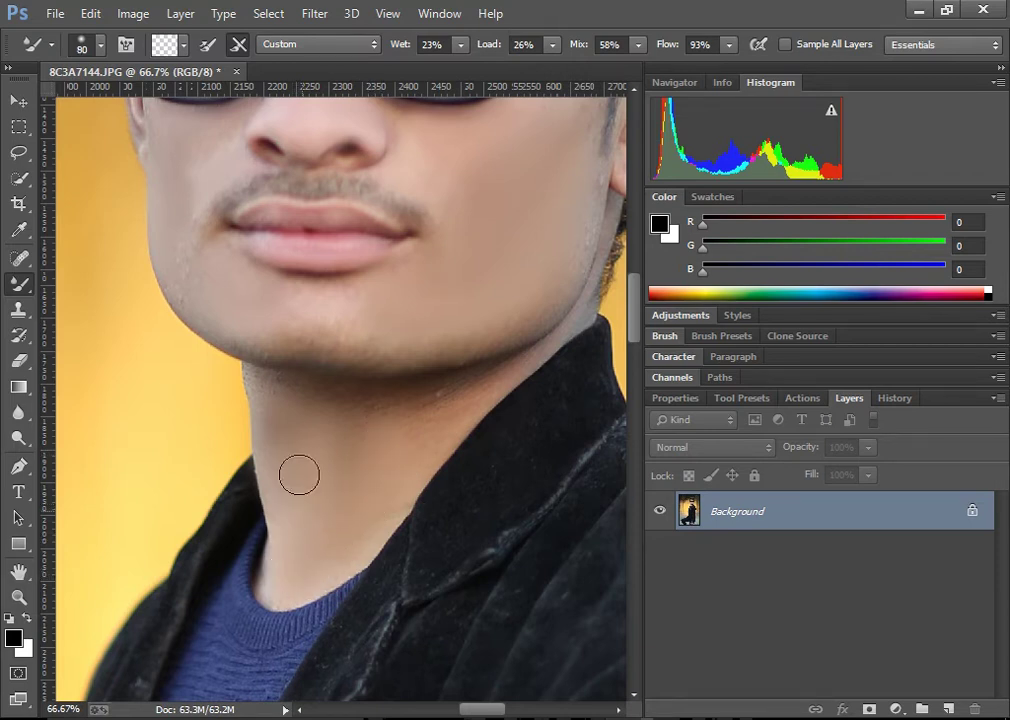
{"action": "key", "text": "bracketright"}
{"action": "key", "text": "bracketright"}
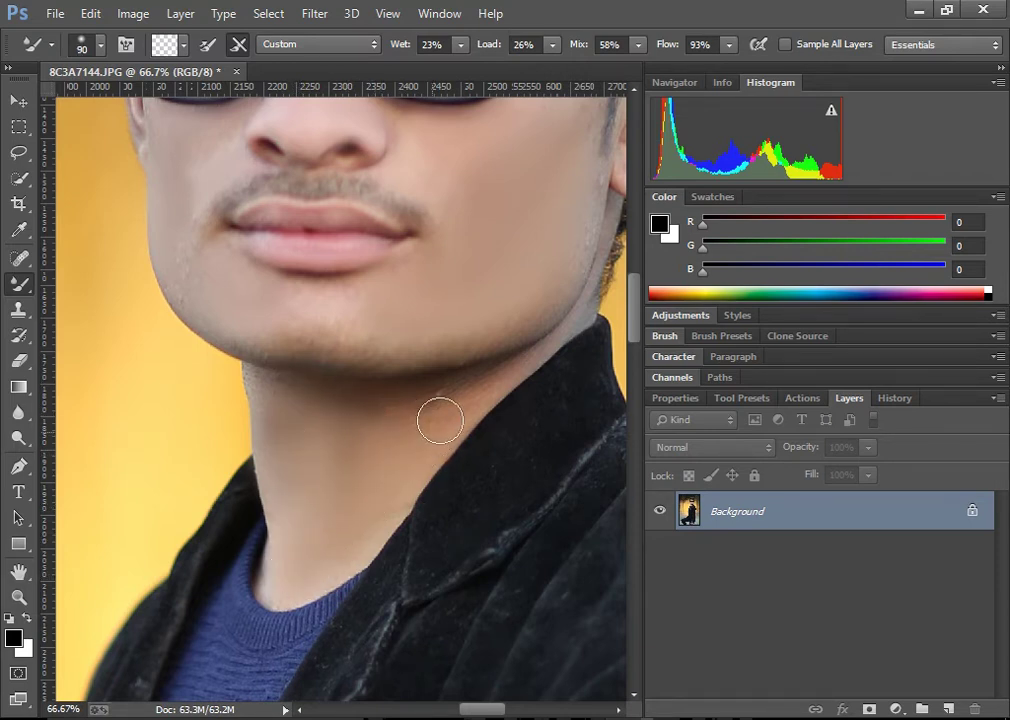
{"action": "key", "text": "bracketleft"}
{"action": "key", "text": "bracketleft"}
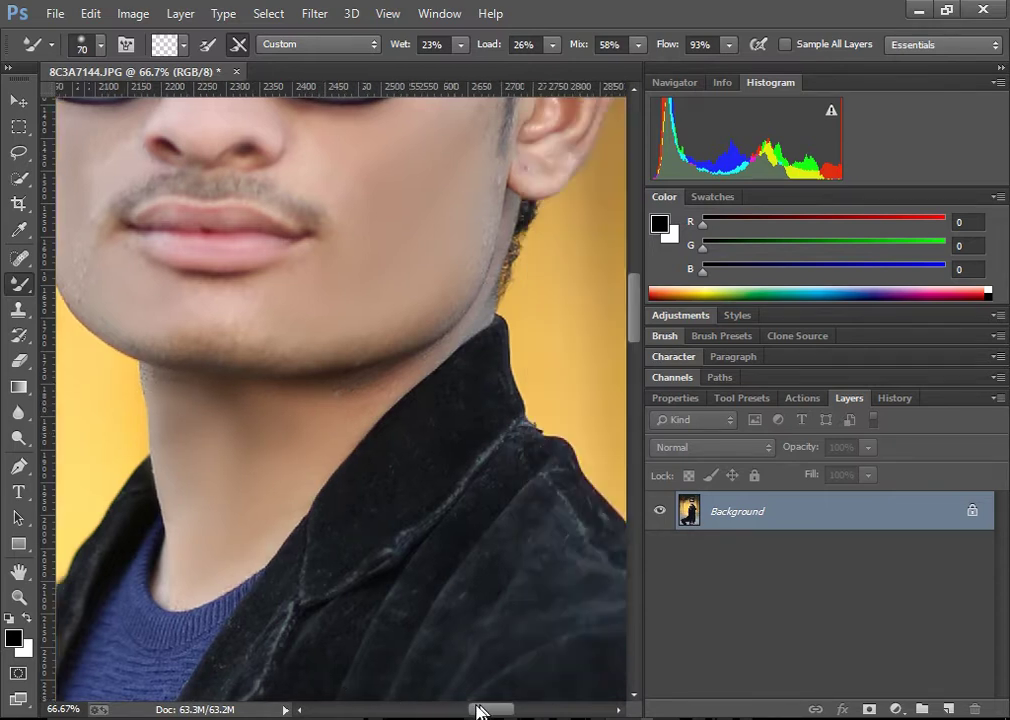
Smooth the skin along the right jaw edge up to the ear with a small Mixer Brush.
{"action": "left_click_drag", "start_coordinate": [472, 710], "coordinate": [477, 710]}
{"action": "key", "text": "bracketleft"}
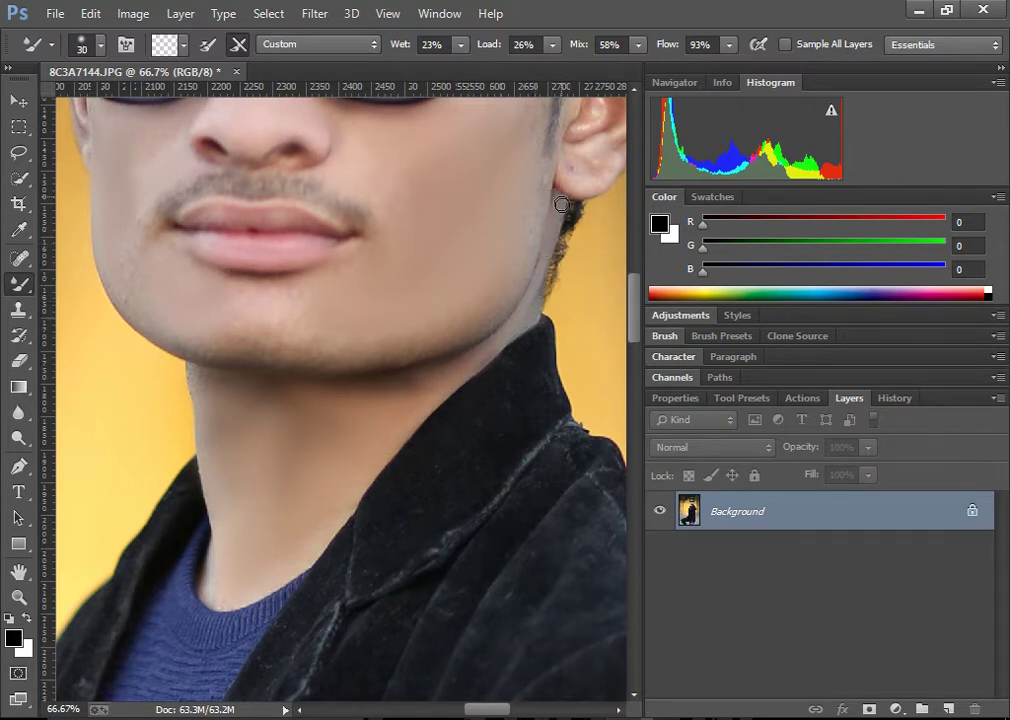
{"action": "scroll", "coordinate": [562, 204], "scroll_direction": "up", "scroll_amount": 5}
{"action": "key", "text": "]"}
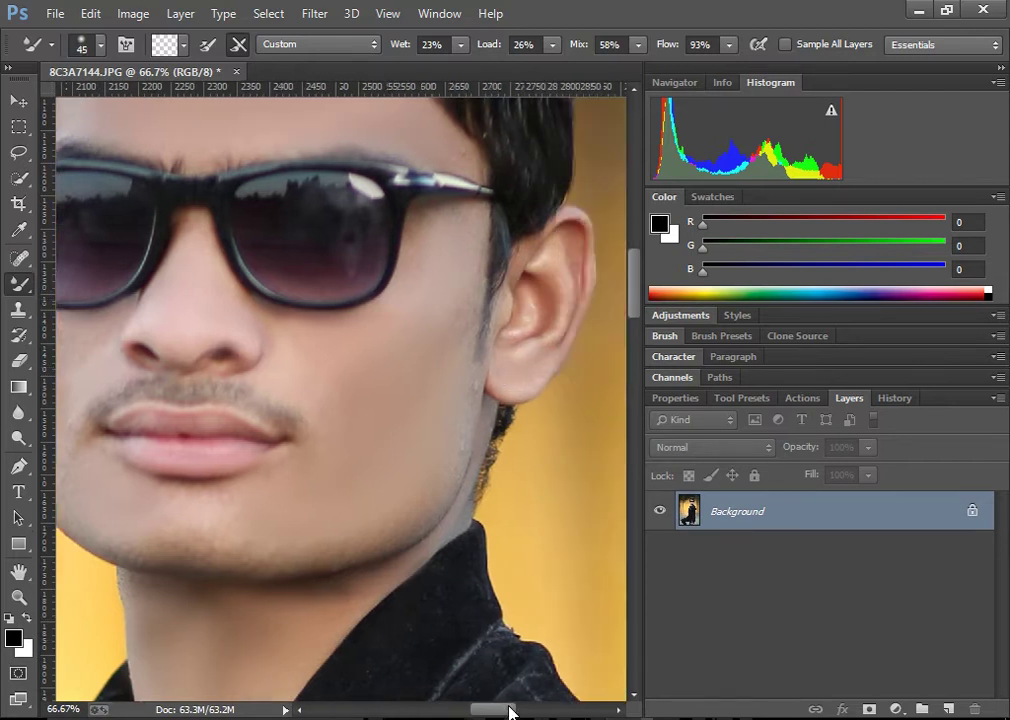
{"action": "left_click_drag", "start_coordinate": [503, 711], "coordinate": [512, 711]}
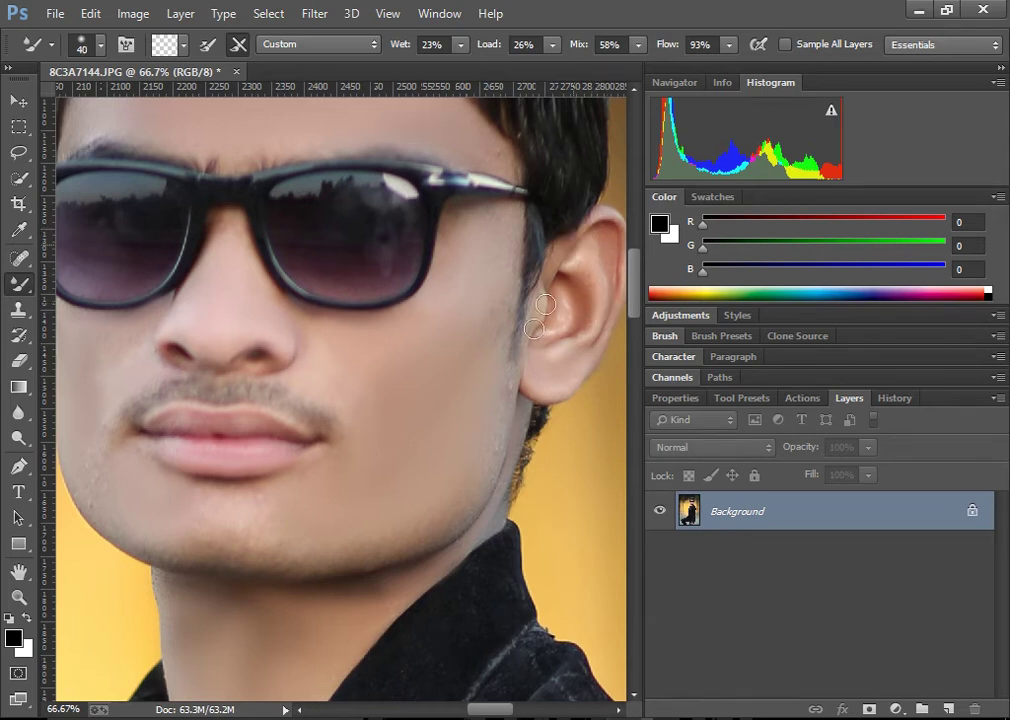
{"action": "scroll", "coordinate": [501, 518], "scroll_direction": "down", "scroll_amount": 5}
Smooth the wrist below the watch and the fingers on the lapel with a 125 Mixer Brush.
{"action": "left_click_drag", "start_coordinate": [631, 320], "coordinate": [631, 605]}
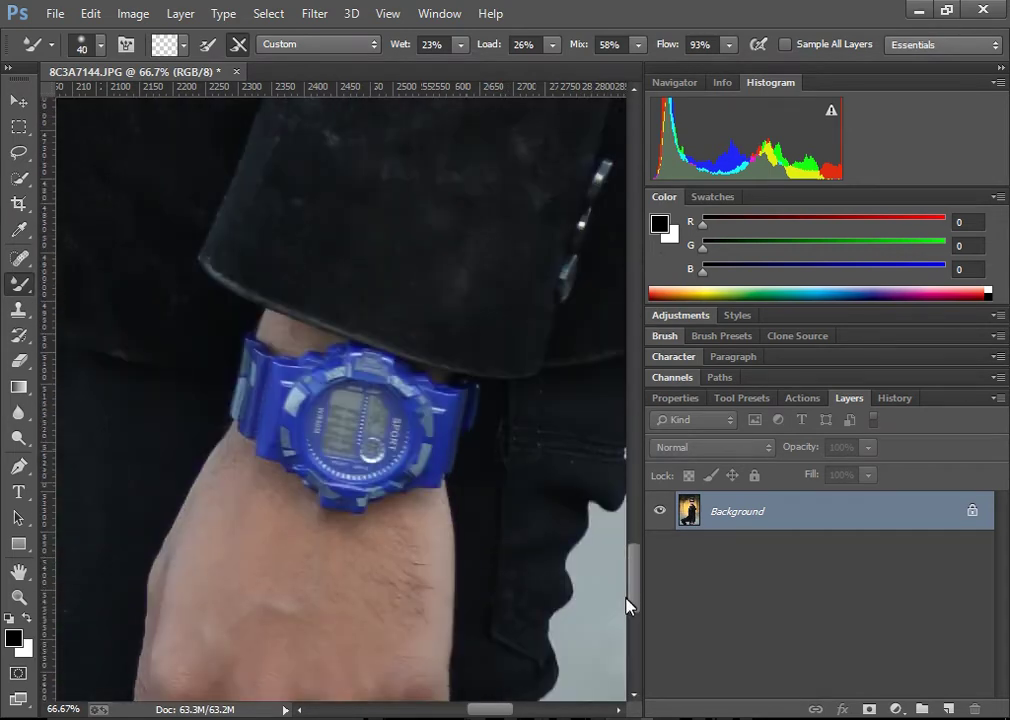
{"action": "key", "text": "bracketright"}
{"action": "key", "text": "bracketright"}
{"action": "key", "text": "bracketright"}
{"action": "mouse_move", "coordinate": [225, 530]}
{"action": "left_mouse_down"}
{"action": "mouse_move", "coordinate": [243, 519]}
{"action": "mouse_move", "coordinate": [243, 395]}
{"action": "left_mouse_up"}
{"action": "mouse_move", "coordinate": [309, 446]}
{"action": "left_mouse_down"}
{"action": "mouse_move", "coordinate": [392, 498]}
{"action": "mouse_move", "coordinate": [395, 428]}
{"action": "mouse_move", "coordinate": [320, 433]}
{"action": "mouse_move", "coordinate": [412, 458]}
{"action": "mouse_move", "coordinate": [349, 508]}
{"action": "left_mouse_up"}
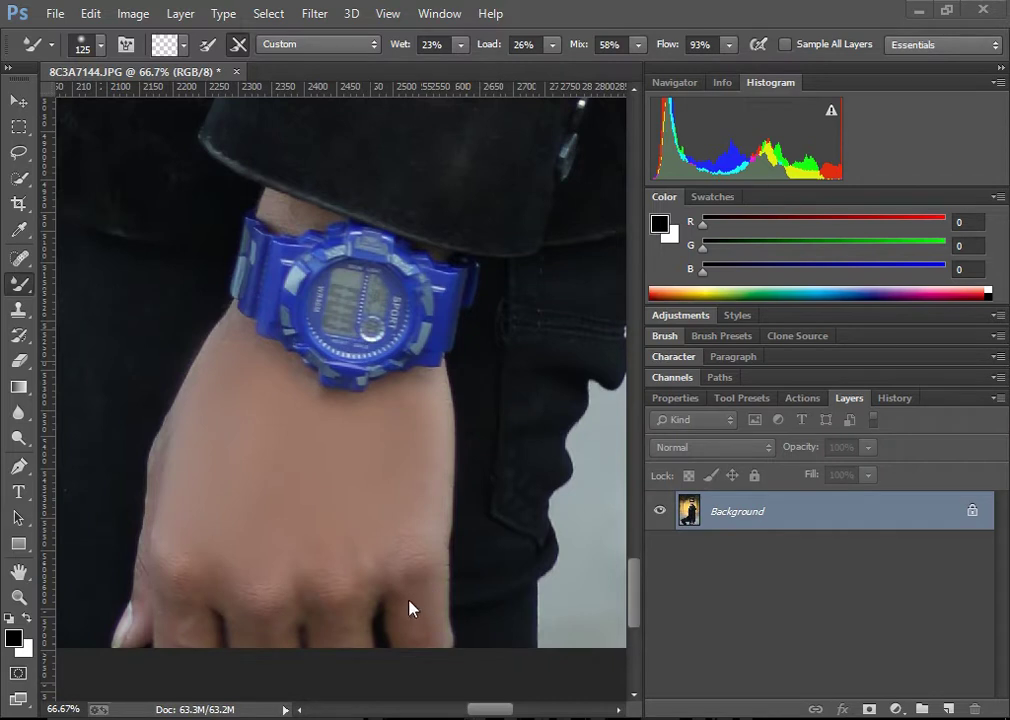
{"action": "key", "text": "bracketleft"}
{"action": "key", "text": "bracketleft"}
{"action": "key", "text": "bracketleft"}
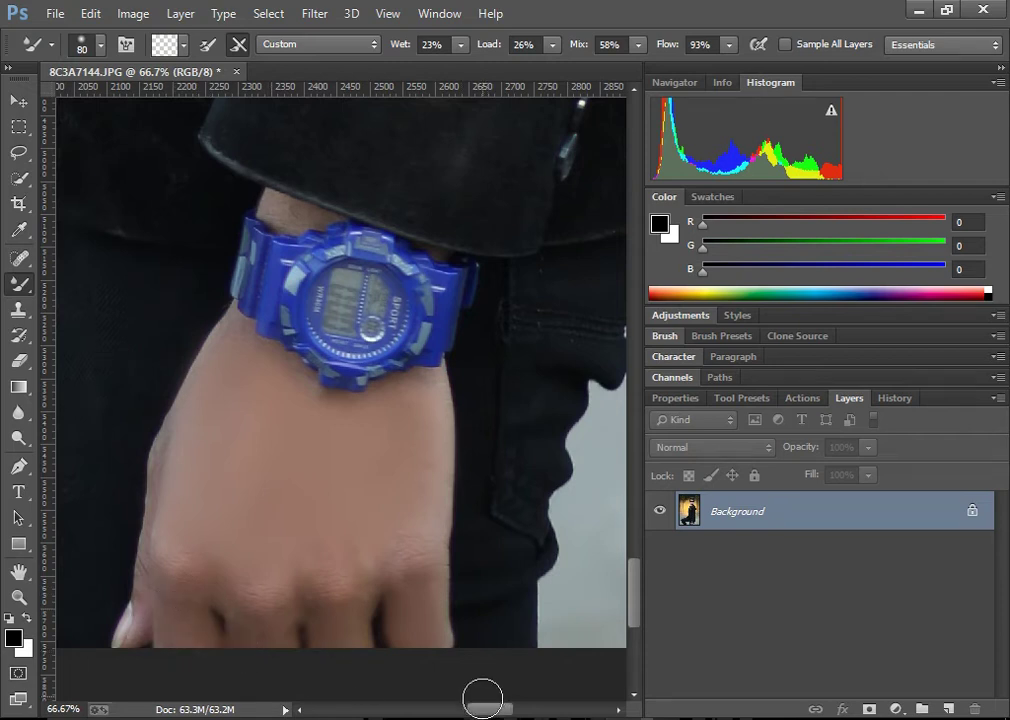
{"action": "scroll", "coordinate": [482, 697], "scroll_direction": "left", "scroll_amount": 5}
{"action": "scroll", "coordinate": [530, 440], "scroll_direction": "up", "scroll_amount": 3}
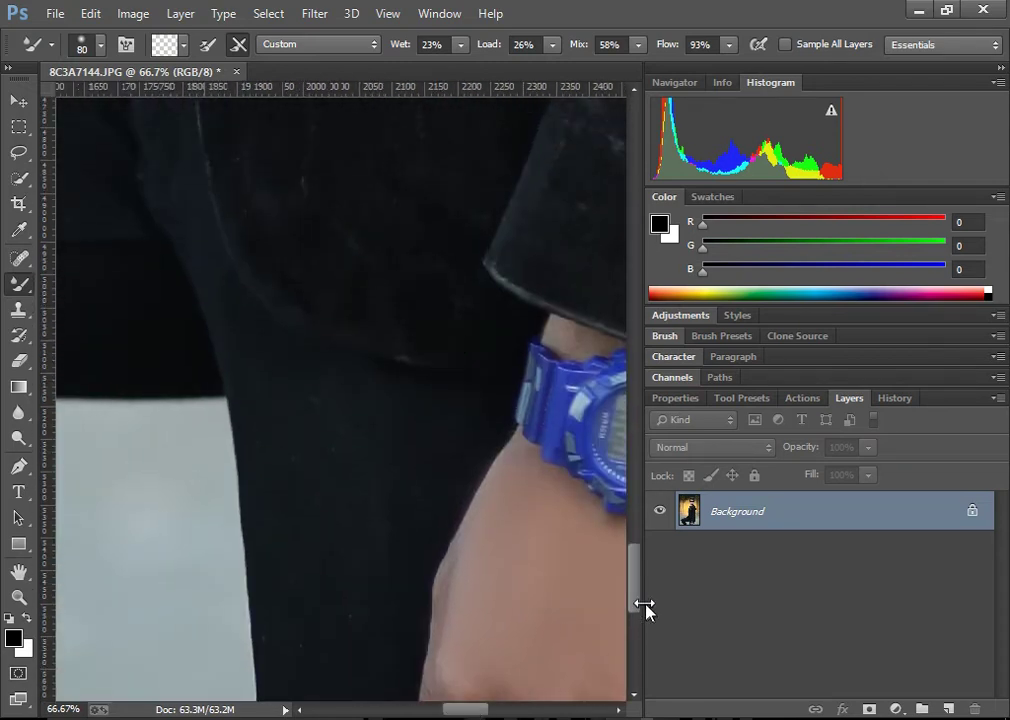
{"action": "scroll", "coordinate": [645, 609], "scroll_direction": "up", "scroll_amount": 3}
{"action": "scroll", "coordinate": [638, 481], "scroll_direction": "up", "scroll_amount": 2}
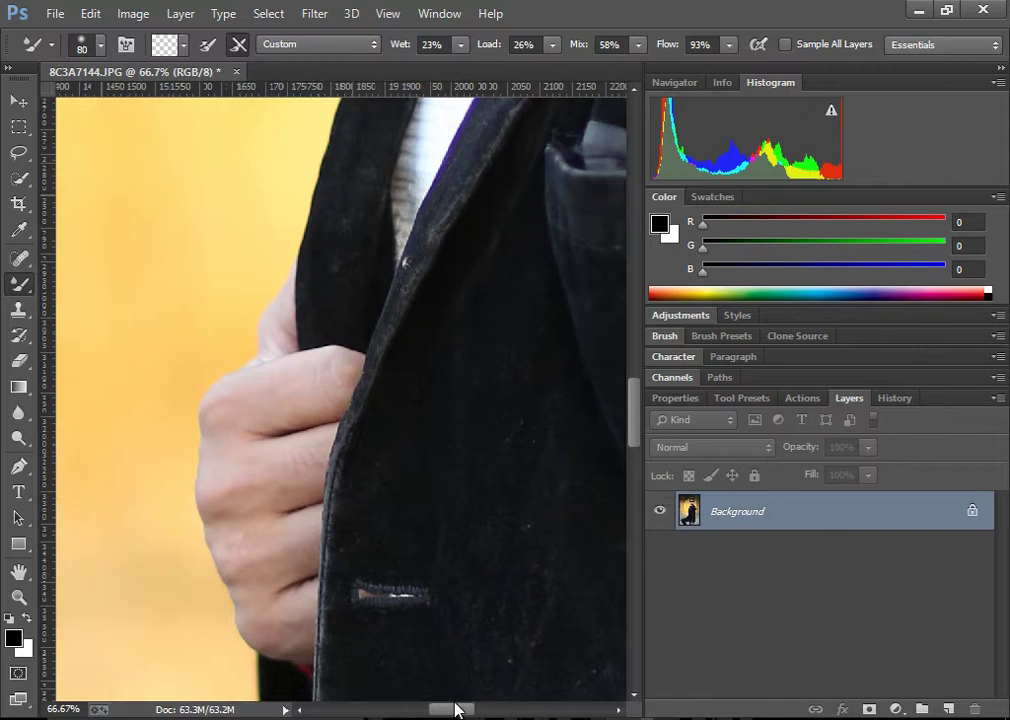
{"action": "left_click_drag", "start_coordinate": [468, 710], "coordinate": [454, 710]}
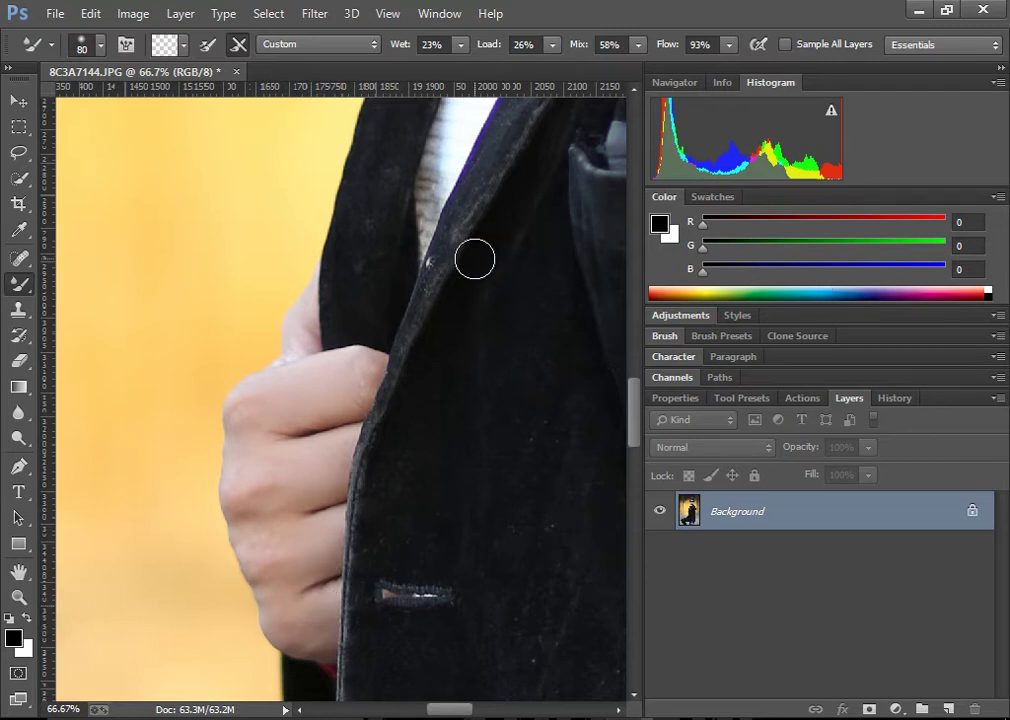
{"action": "scroll", "coordinate": [476, 266], "scroll_direction": "down", "scroll_amount": 5}
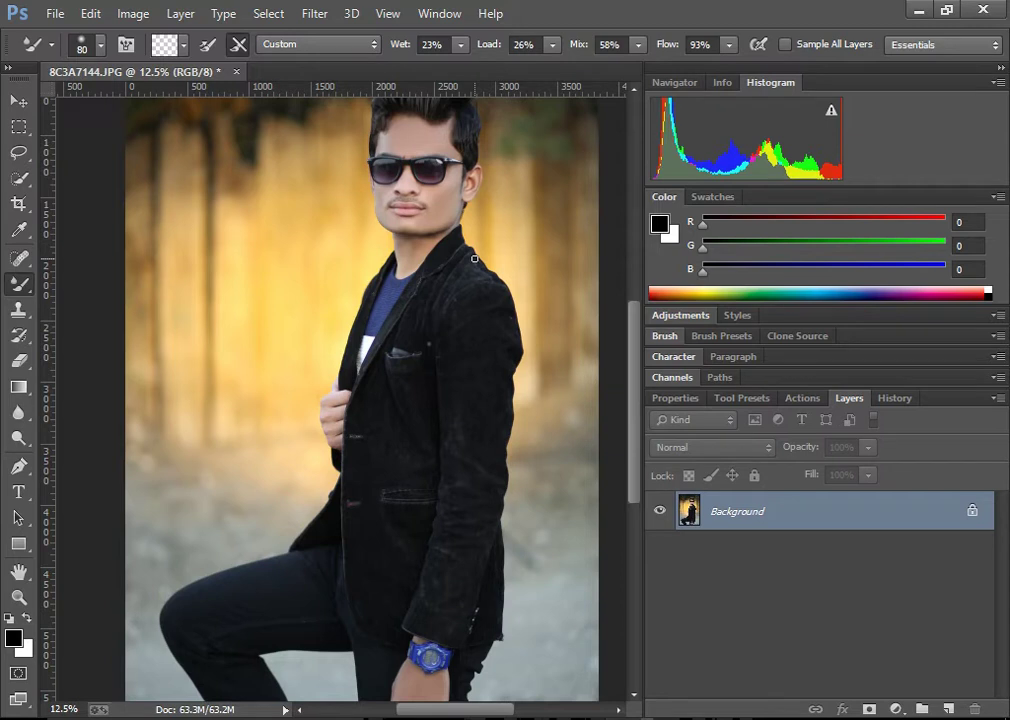
Load Creamy Skin Prestes.xmp in the Camera Raw Filter and apply it (Exposure -0.40, Vibrance +93).
{"action": "left_click", "coordinate": [314, 13]}
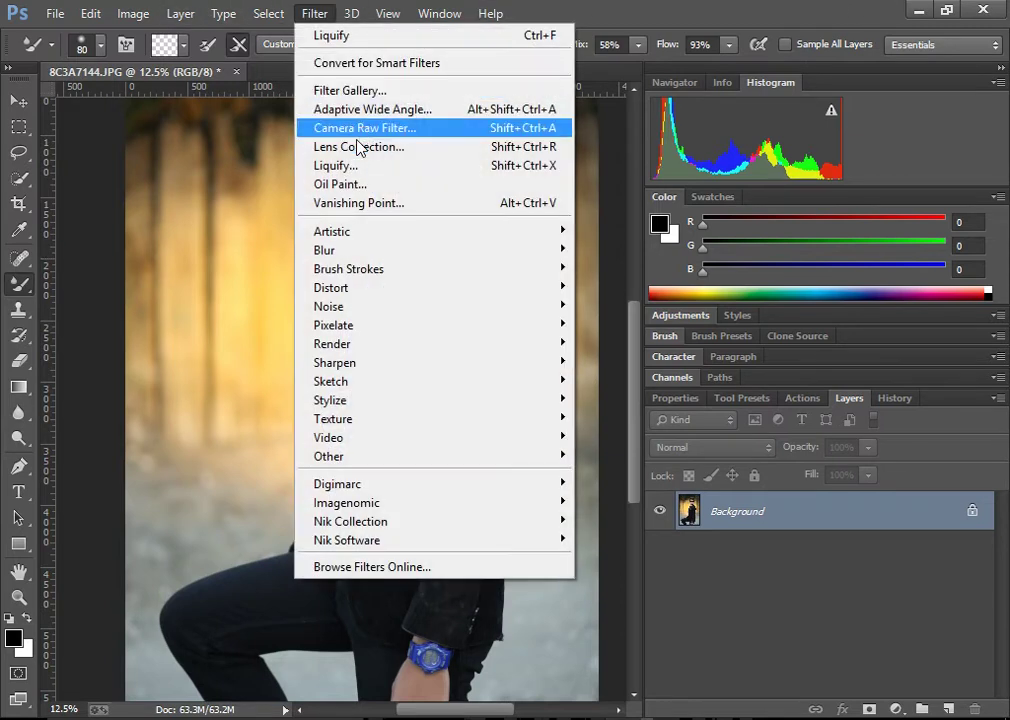
{"action": "left_click", "coordinate": [363, 133]}
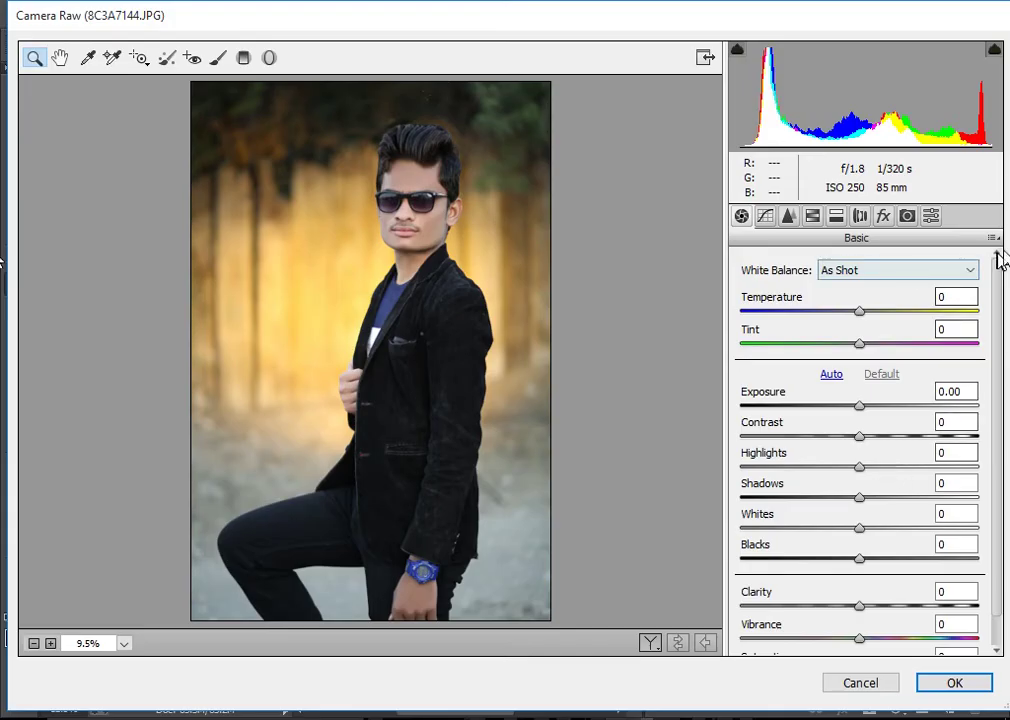
{"action": "left_click", "coordinate": [994, 238]}
{"action": "left_click", "coordinate": [905, 431]}
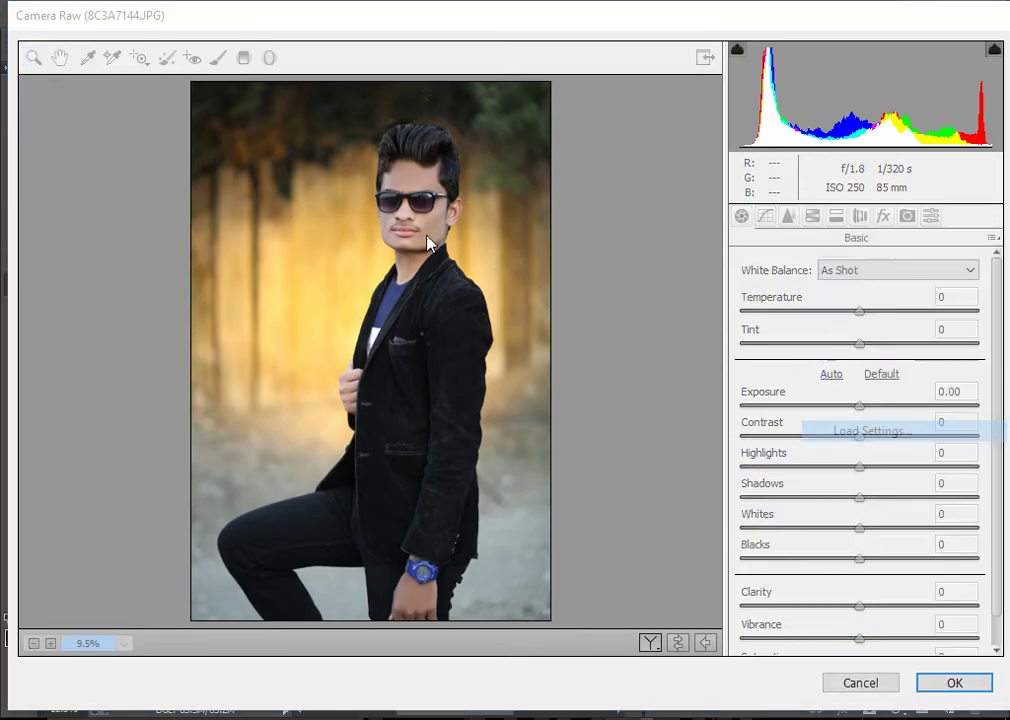
{"action": "scroll", "coordinate": [322, 277], "scroll_direction": "down", "scroll_amount": 3}
{"action": "scroll", "coordinate": [322, 277], "scroll_direction": "up", "scroll_amount": 3}
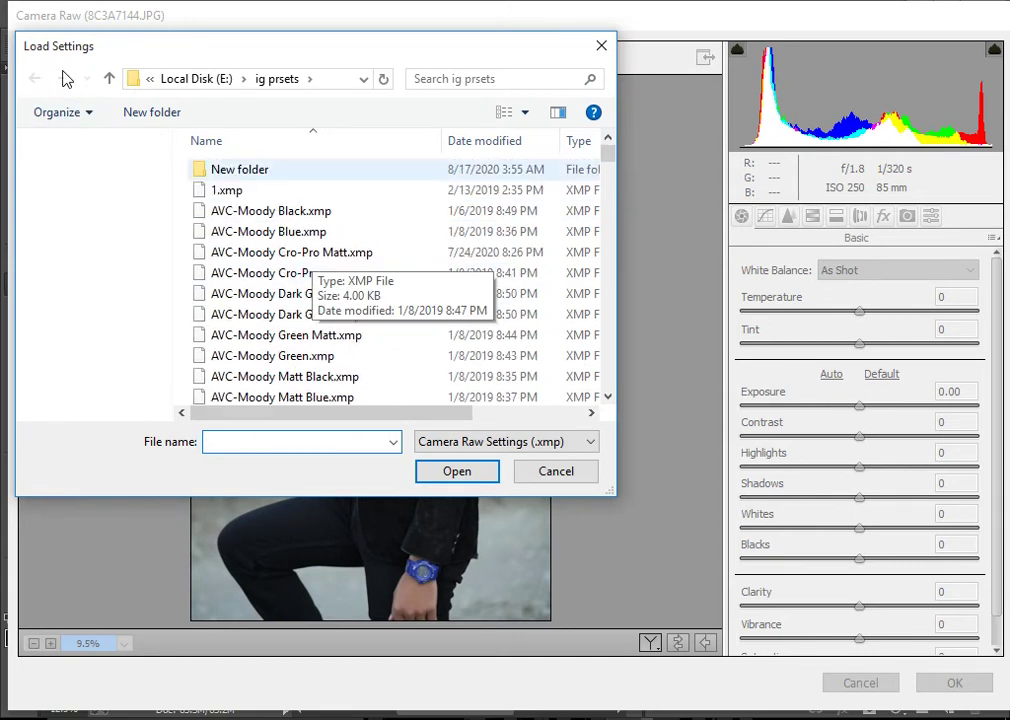
{"action": "scroll", "coordinate": [270, 263], "scroll_direction": "down", "scroll_amount": 5}
{"action": "left_click", "coordinate": [268, 272]}
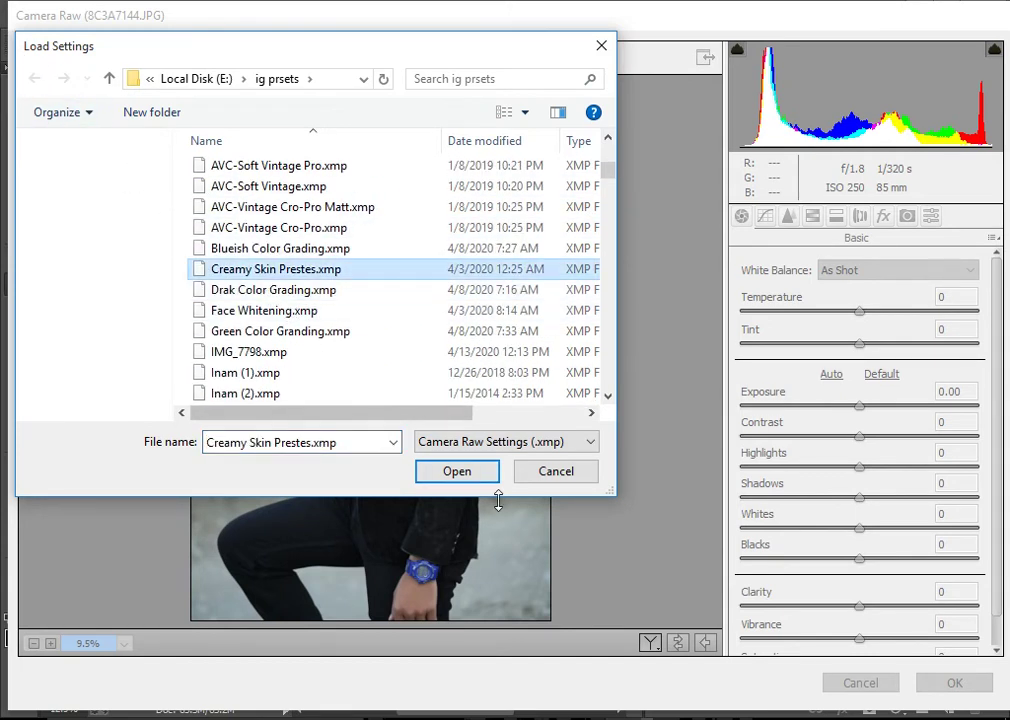
{"action": "left_click", "coordinate": [480, 478]}
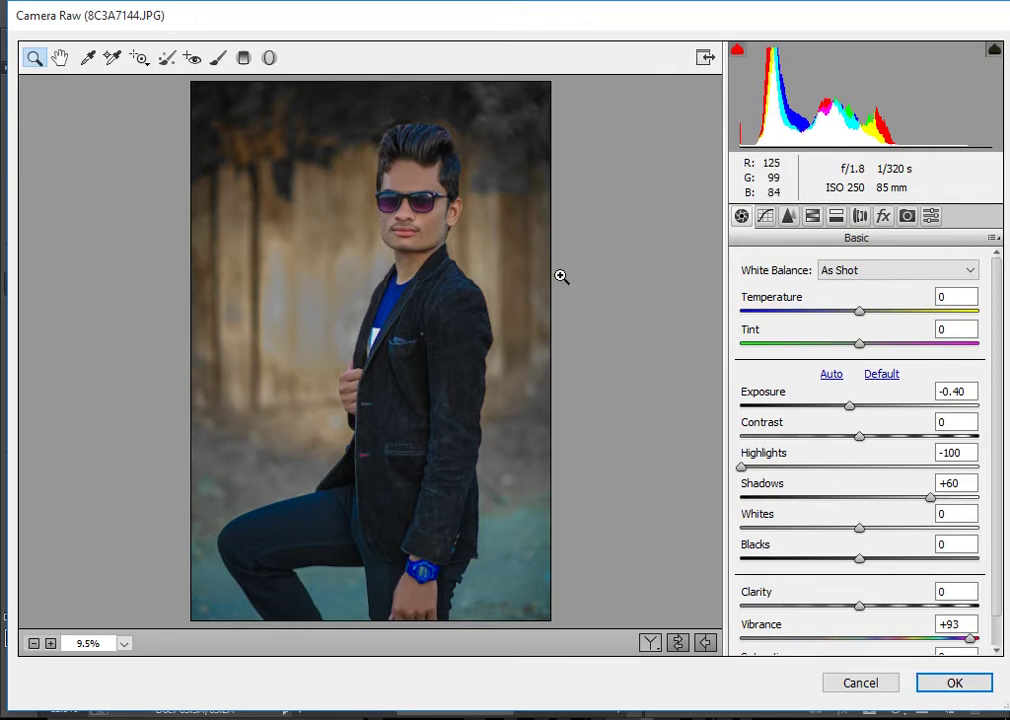
{"action": "left_click", "coordinate": [952, 690]}
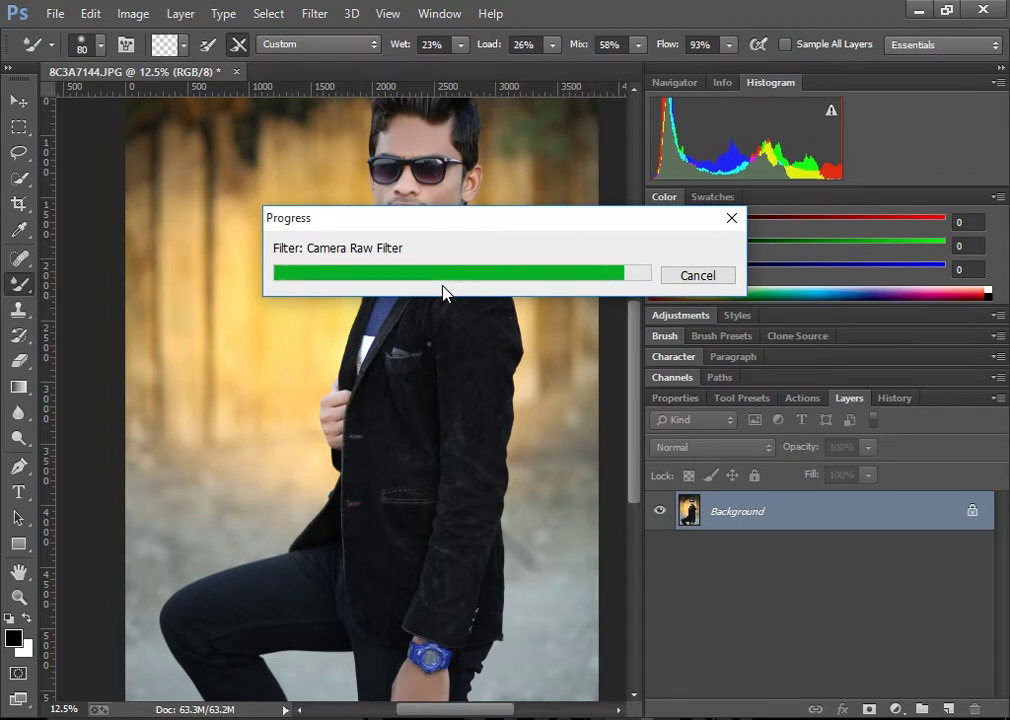
Crop-extend the canvas above and below the photo, then duplicate the layer with Ctrl+J.
{"action": "key", "text": "ctrl+minus"}
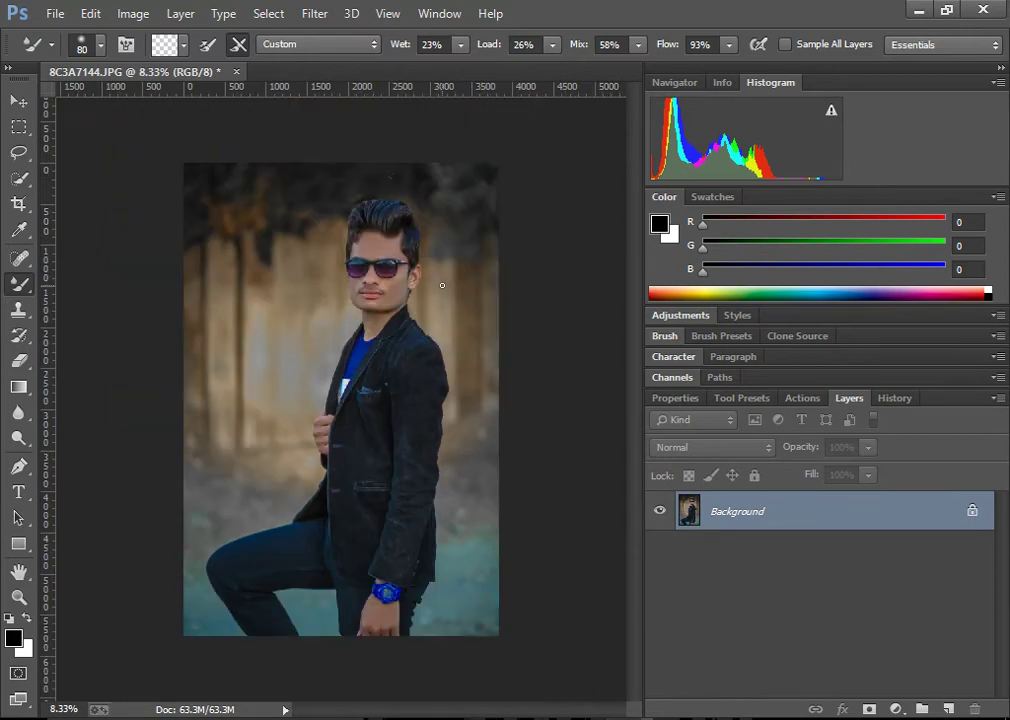
{"action": "left_click", "coordinate": [18, 203]}
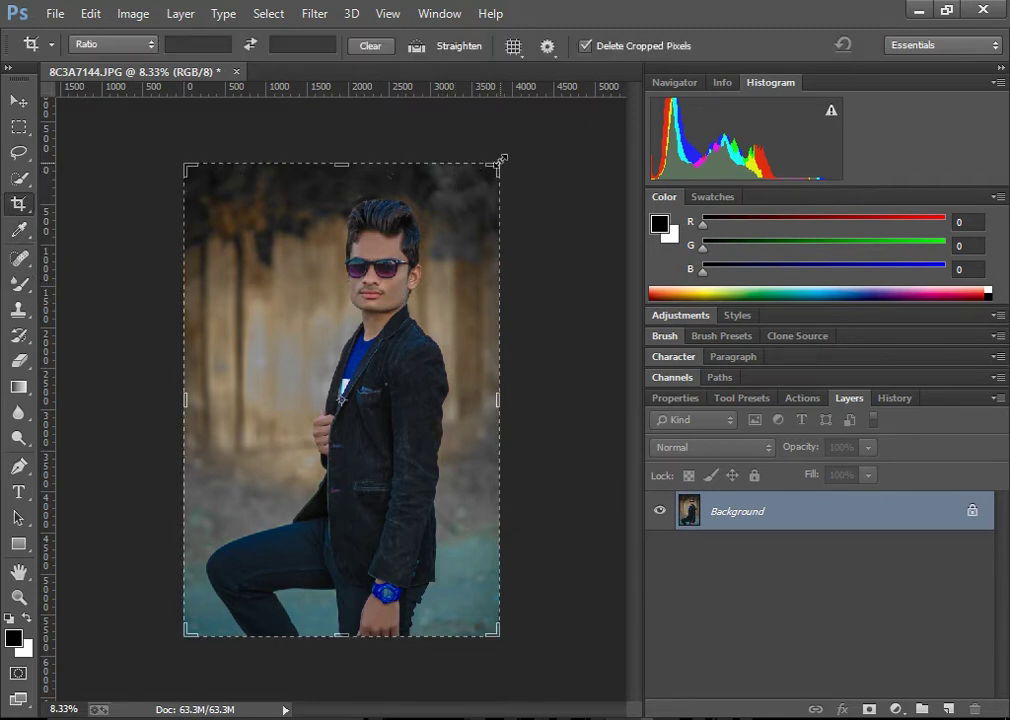
{"action": "left_click_drag", "start_coordinate": [499, 168], "coordinate": [497, 146]}
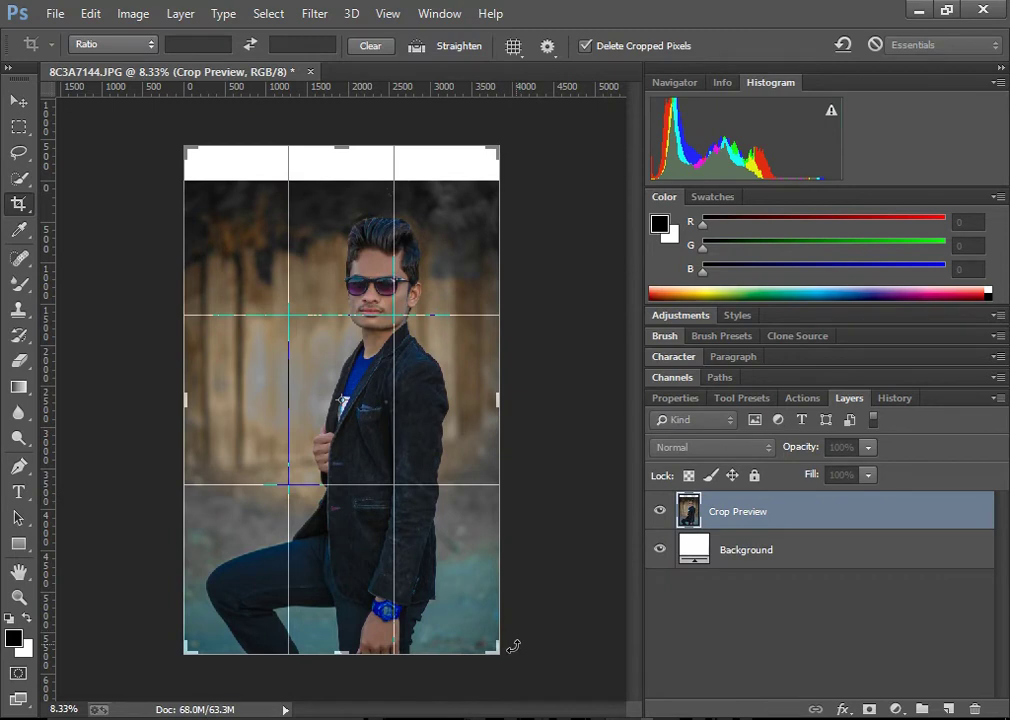
{"action": "left_click_drag", "start_coordinate": [493, 668], "coordinate": [499, 684]}
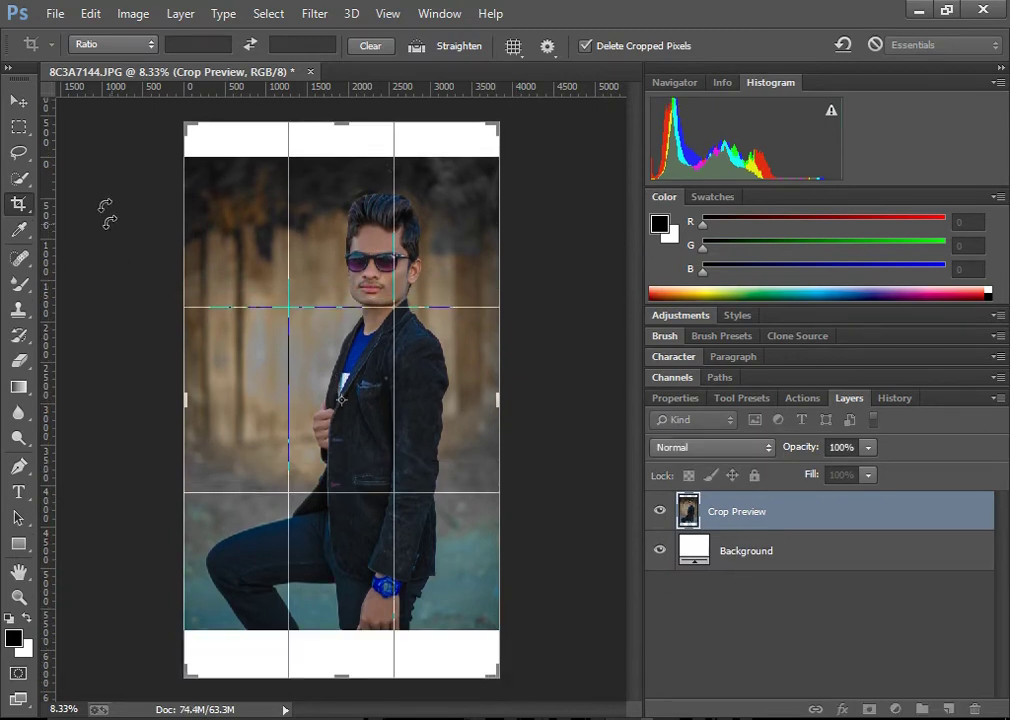
{"action": "left_click", "coordinate": [26, 106]}
{"action": "left_click", "coordinate": [444, 289]}
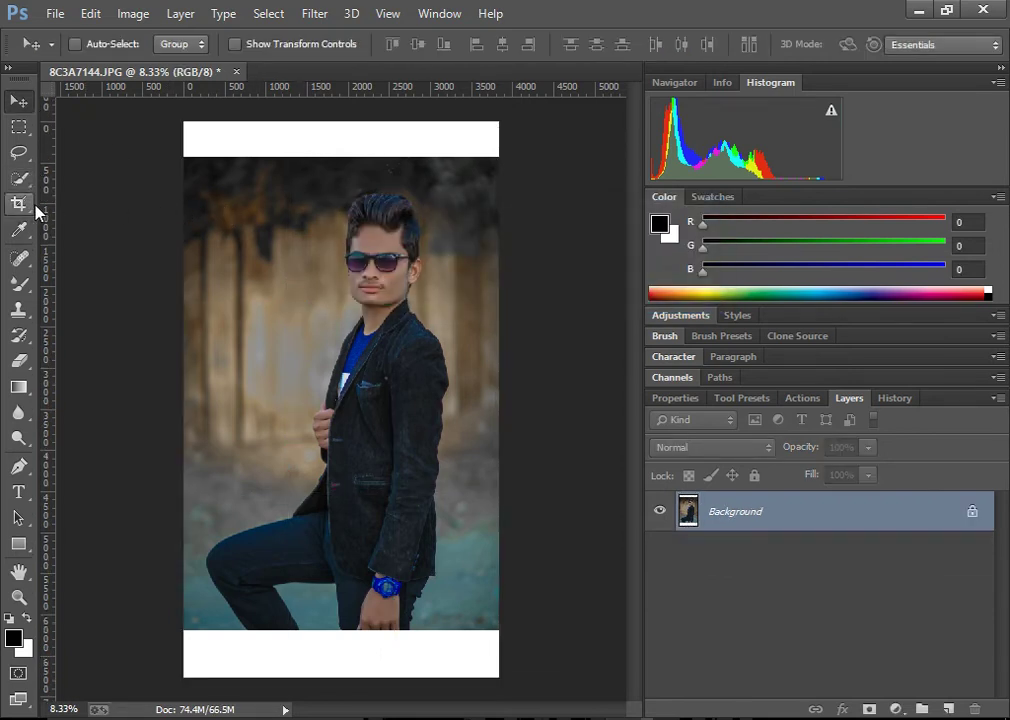
{"action": "key", "text": "ctrl+j"}
Marquee-select the photo area inside the white bands and put it on Layer 1 via the Layers menu.
{"action": "left_click", "coordinate": [19, 127]}
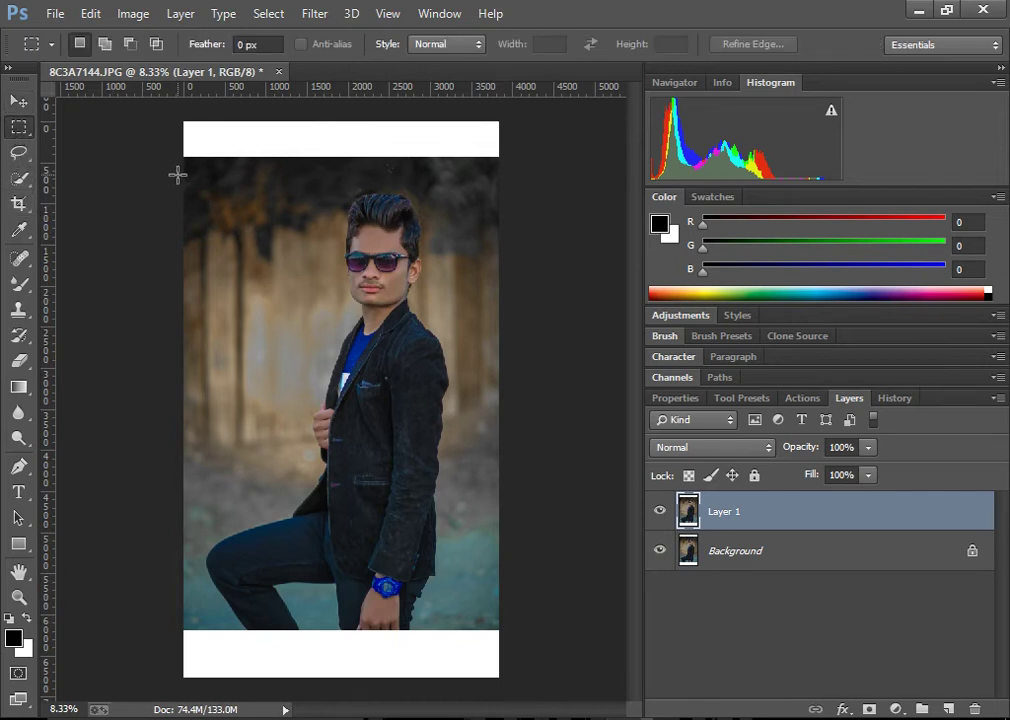
{"action": "left_click_drag", "start_coordinate": [190, 169], "coordinate": [494, 617]}
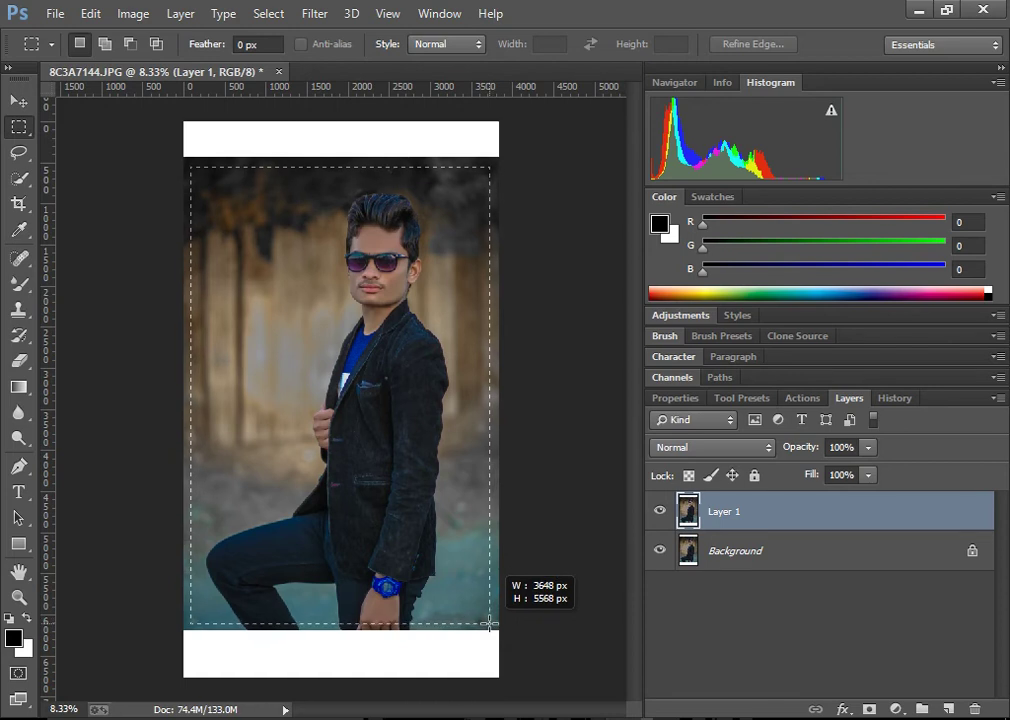
{"action": "left_click_drag", "start_coordinate": [494, 617], "coordinate": [491, 632]}
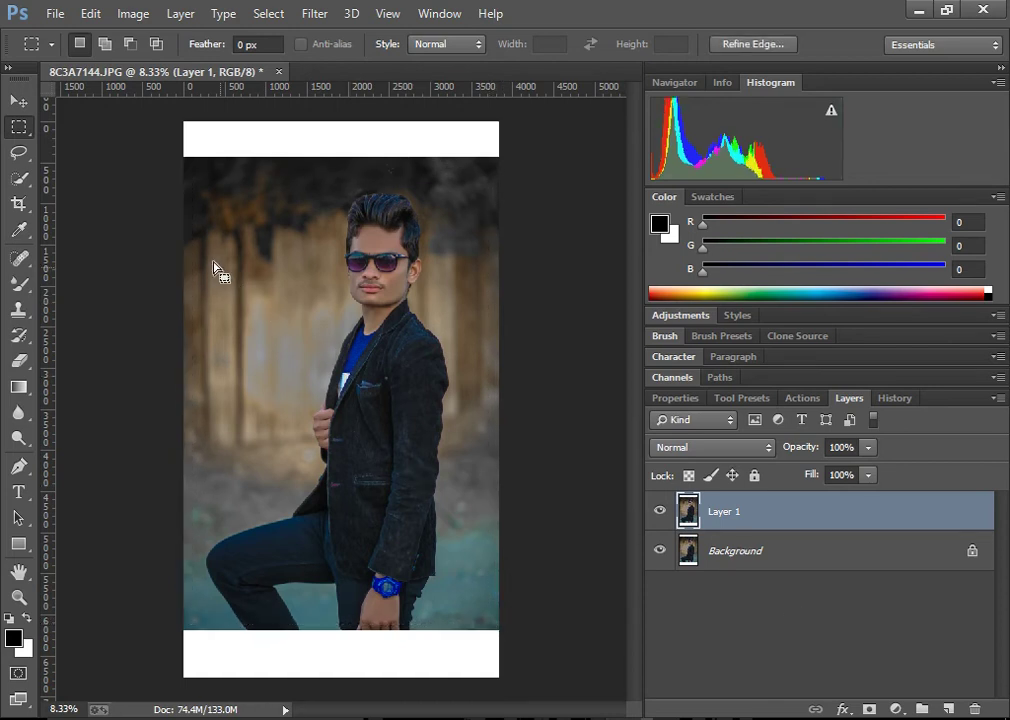
{"action": "mouse_move", "coordinate": [200, 177]}
{"action": "left_mouse_down"}
{"action": "mouse_move", "coordinate": [494, 628]}
{"action": "mouse_move", "coordinate": [509, 573]}
{"action": "left_mouse_up"}
{"action": "right_click", "coordinate": [760, 520]}
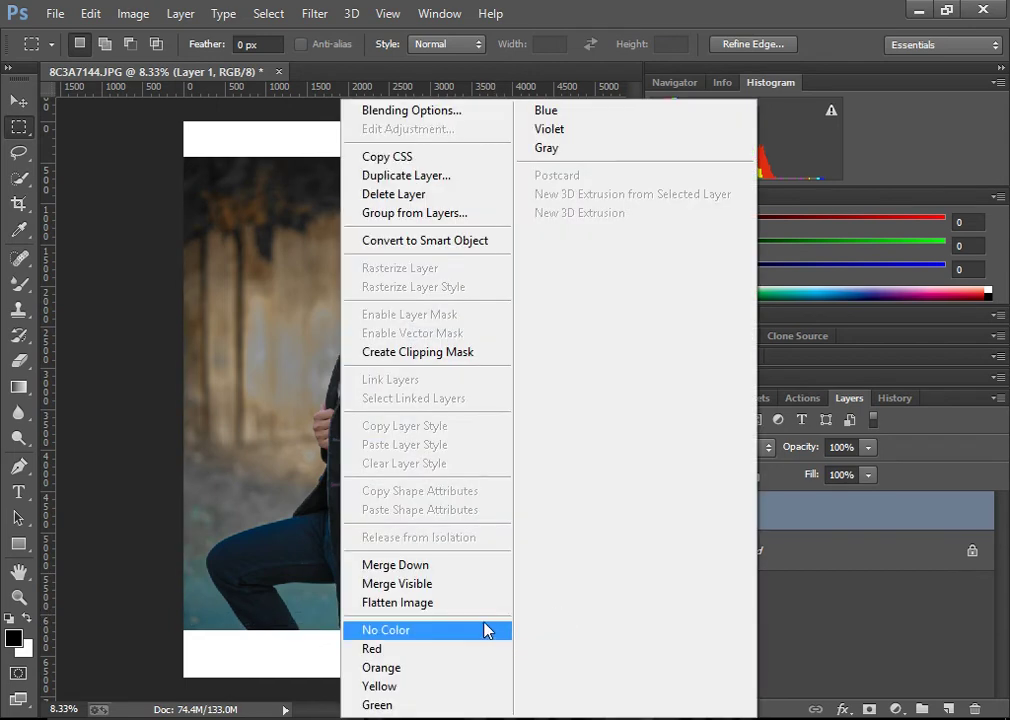
{"action": "left_click", "coordinate": [473, 604]}
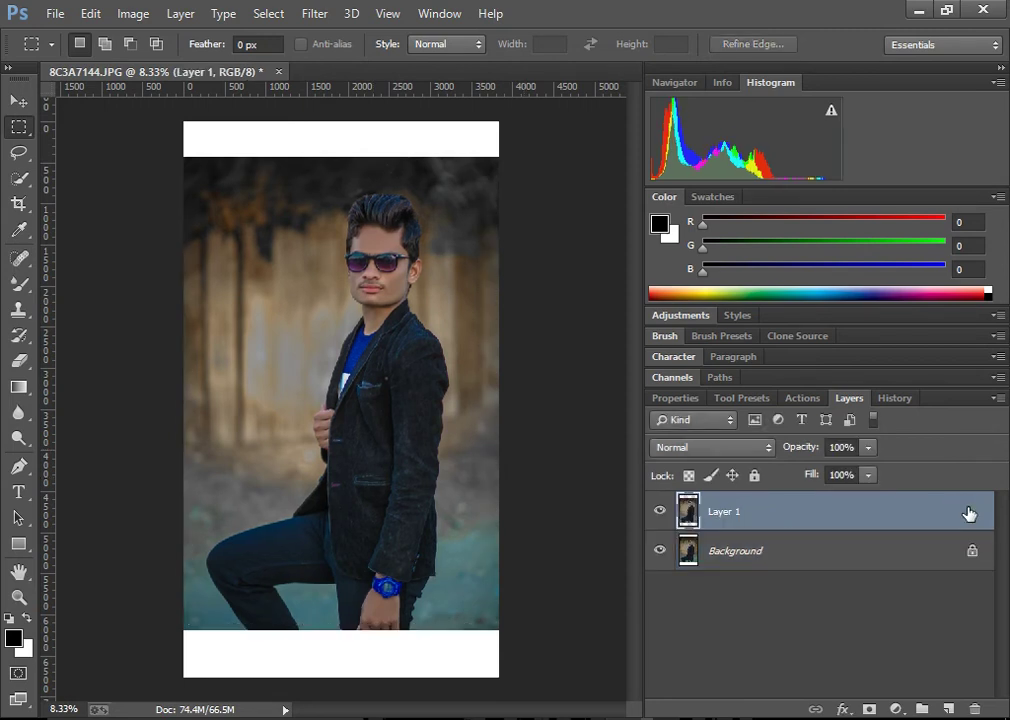
Add a Normal-blend Stroke to Layer 1 positioned Inside with white (ffffff) colour.
{"action": "double_click", "coordinate": [968, 513]}
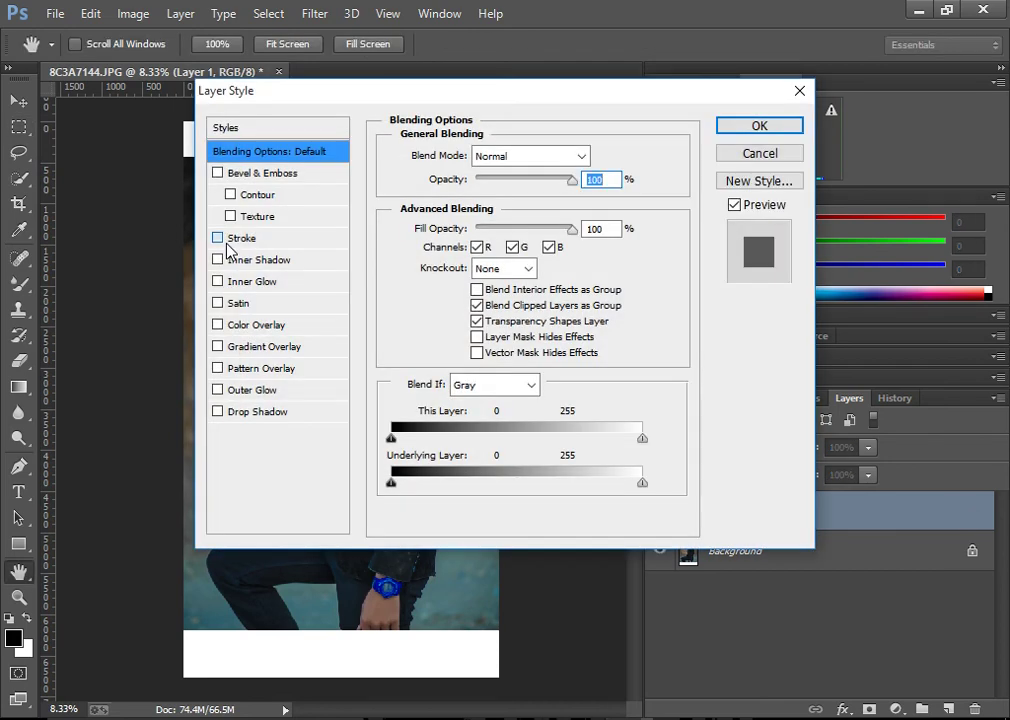
{"action": "left_click", "coordinate": [218, 238]}
{"action": "left_click", "coordinate": [519, 160]}
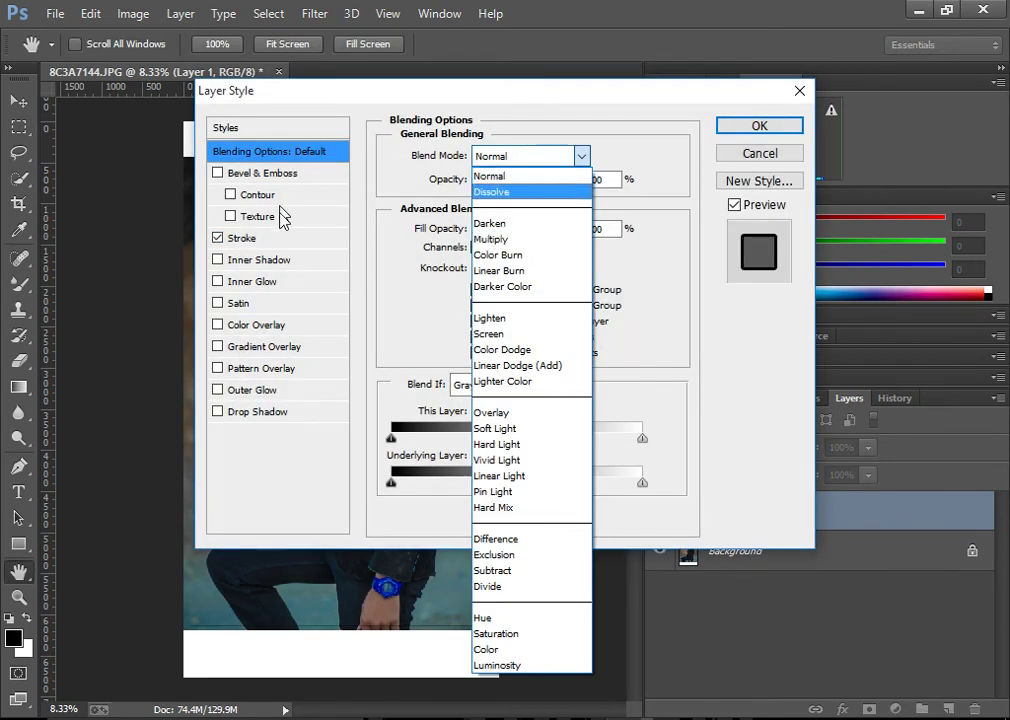
{"action": "left_click", "coordinate": [252, 240]}
{"action": "left_click", "coordinate": [250, 239]}
{"action": "left_click", "coordinate": [510, 178]}
{"action": "left_click", "coordinate": [491, 219]}
{"action": "left_click", "coordinate": [434, 289]}
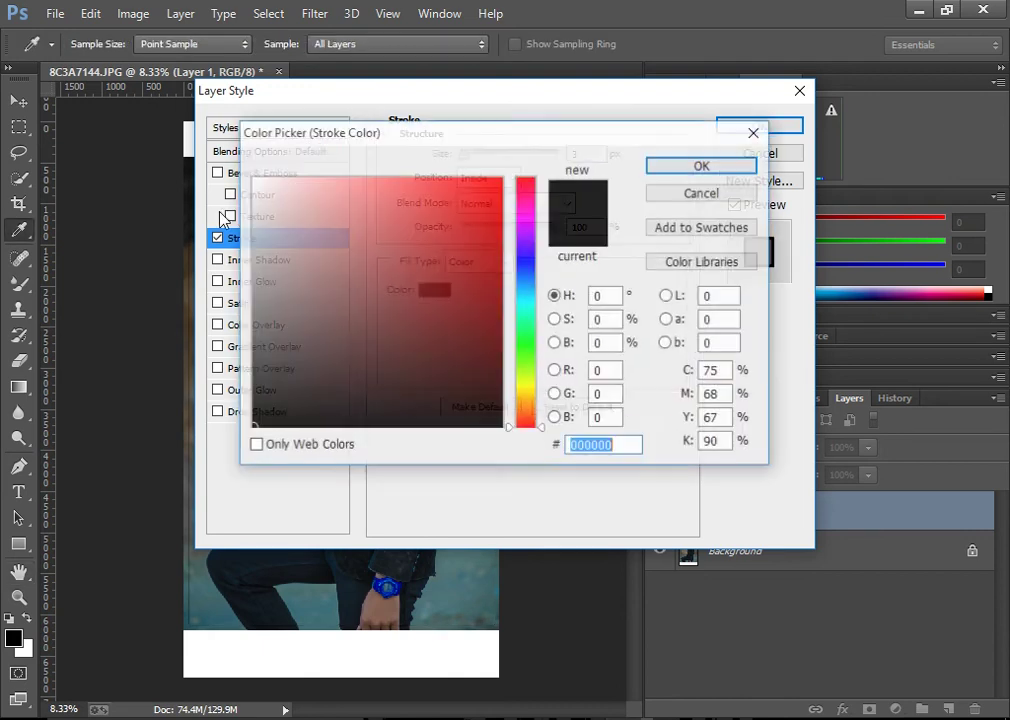
{"action": "left_click_drag", "start_coordinate": [270, 216], "coordinate": [222, 150]}
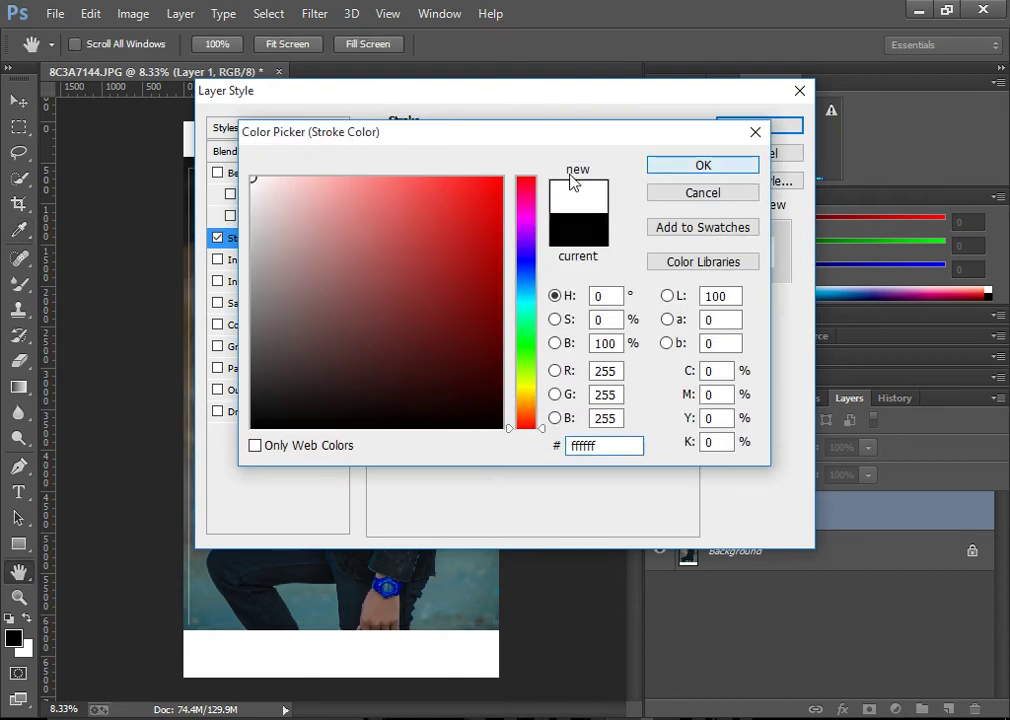
{"action": "key", "text": "Return"}
Set the stroke size to 7 px and apply the layer style.
{"action": "left_click", "coordinate": [475, 153]}
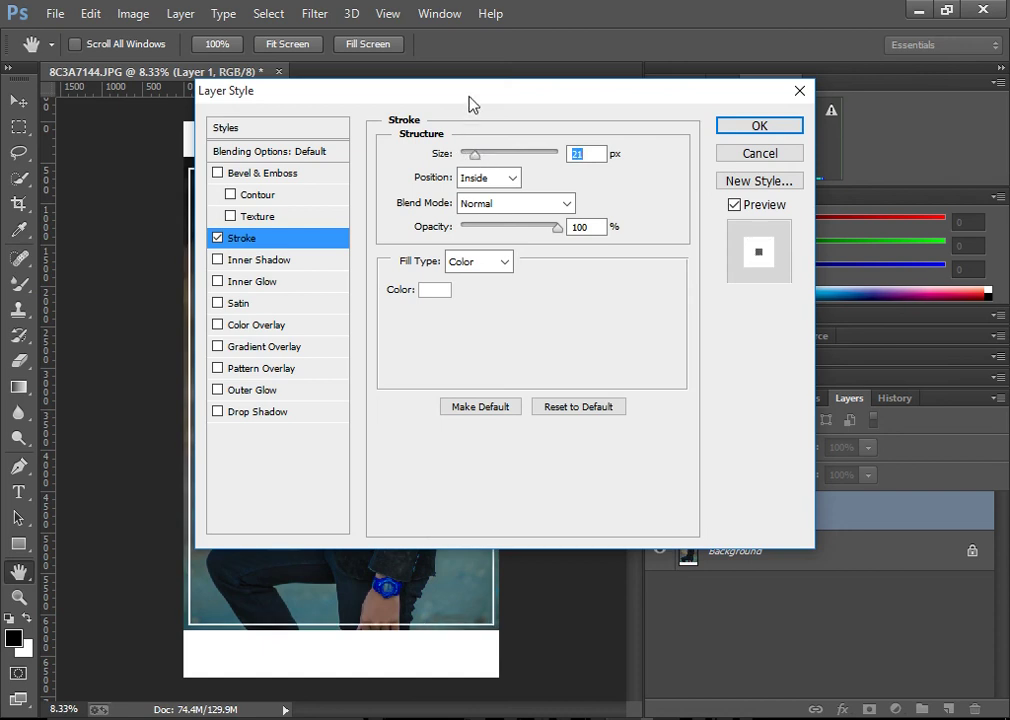
{"action": "left_click_drag", "start_coordinate": [472, 105], "coordinate": [824, 161]}
{"action": "left_click_drag", "start_coordinate": [822, 210], "coordinate": [828, 217]}
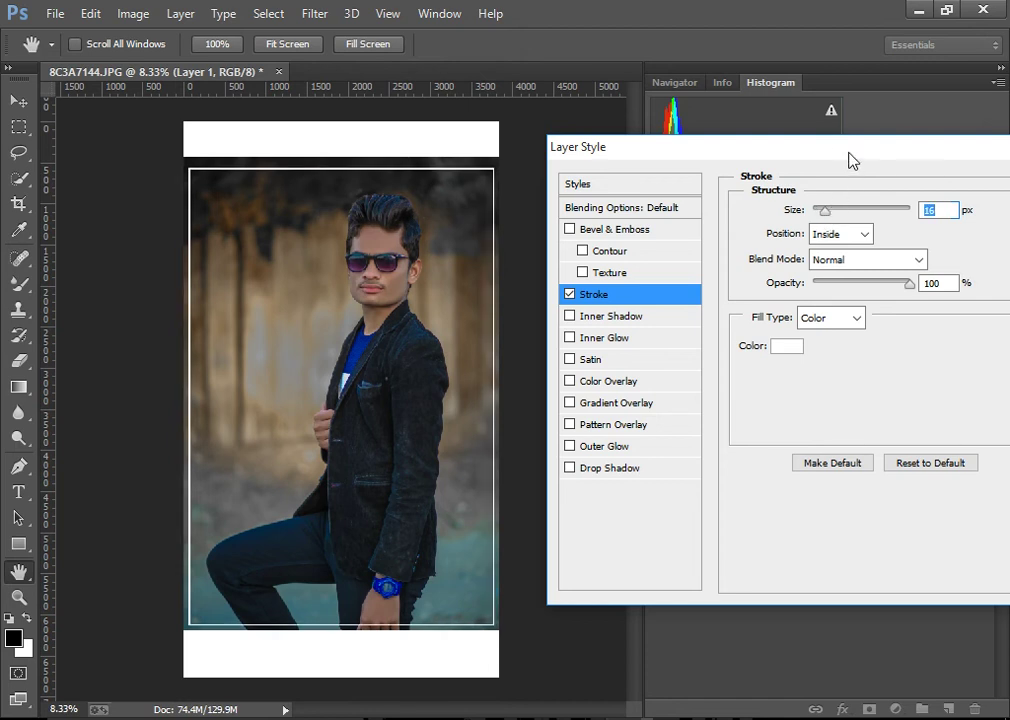
{"action": "left_click_drag", "start_coordinate": [849, 160], "coordinate": [745, 170]}
{"action": "left_click_drag", "start_coordinate": [711, 206], "coordinate": [712, 212]}
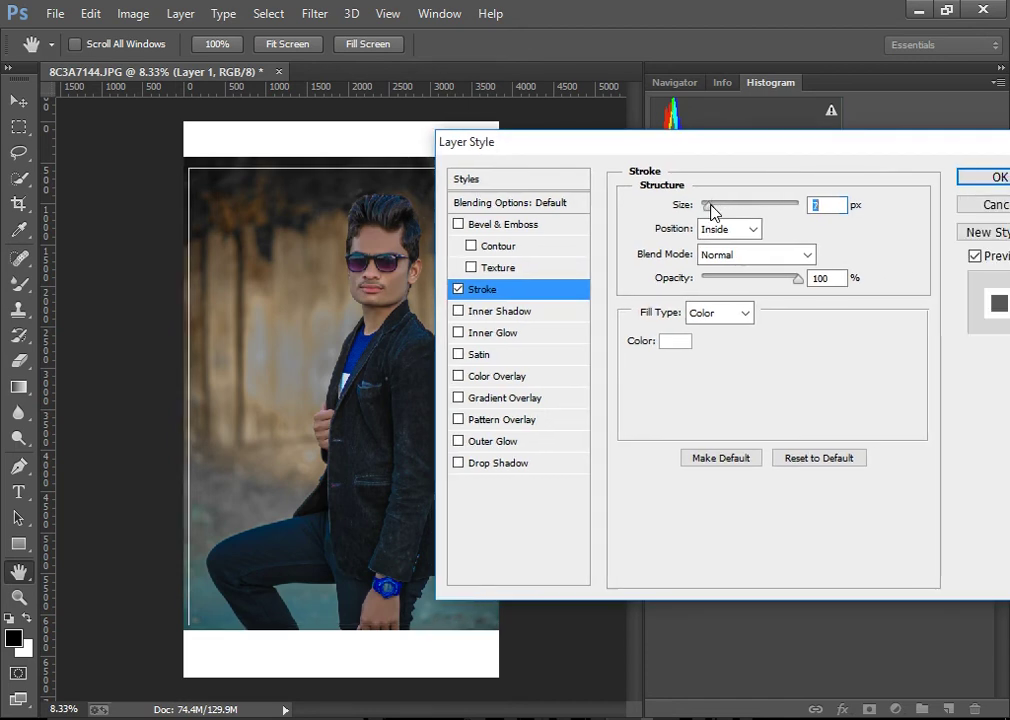
{"action": "left_click", "coordinate": [985, 176]}
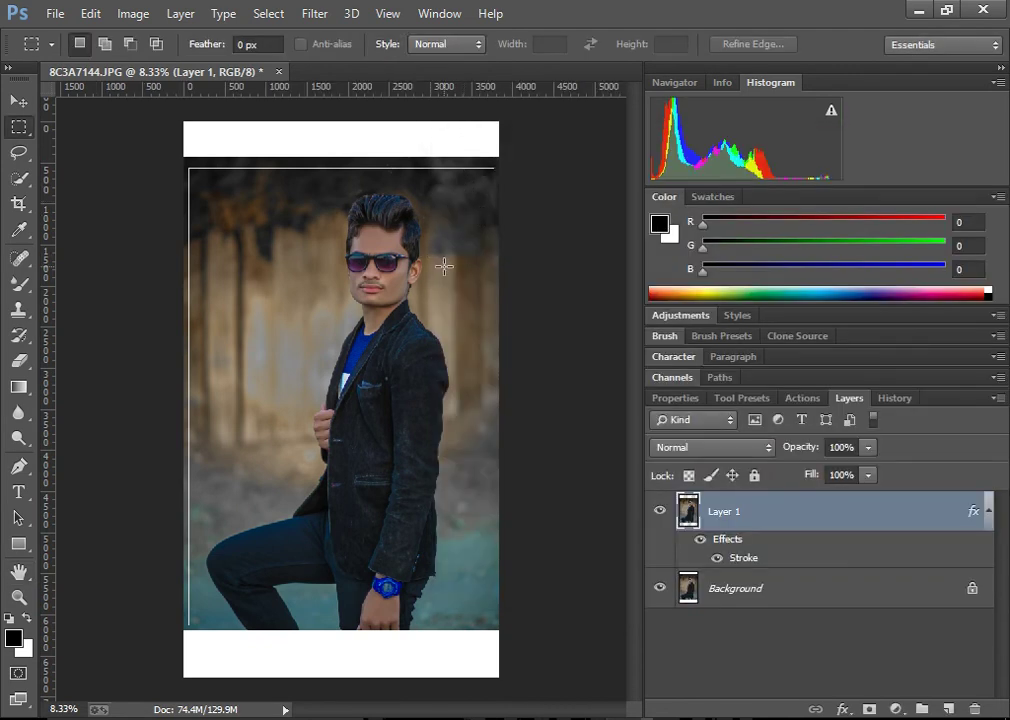
Place the 'Every Summer has a Story' PNG from the 100 + text png folder as an embedded image.
{"action": "left_click", "coordinate": [55, 14]}
{"action": "left_click", "coordinate": [220, 296]}
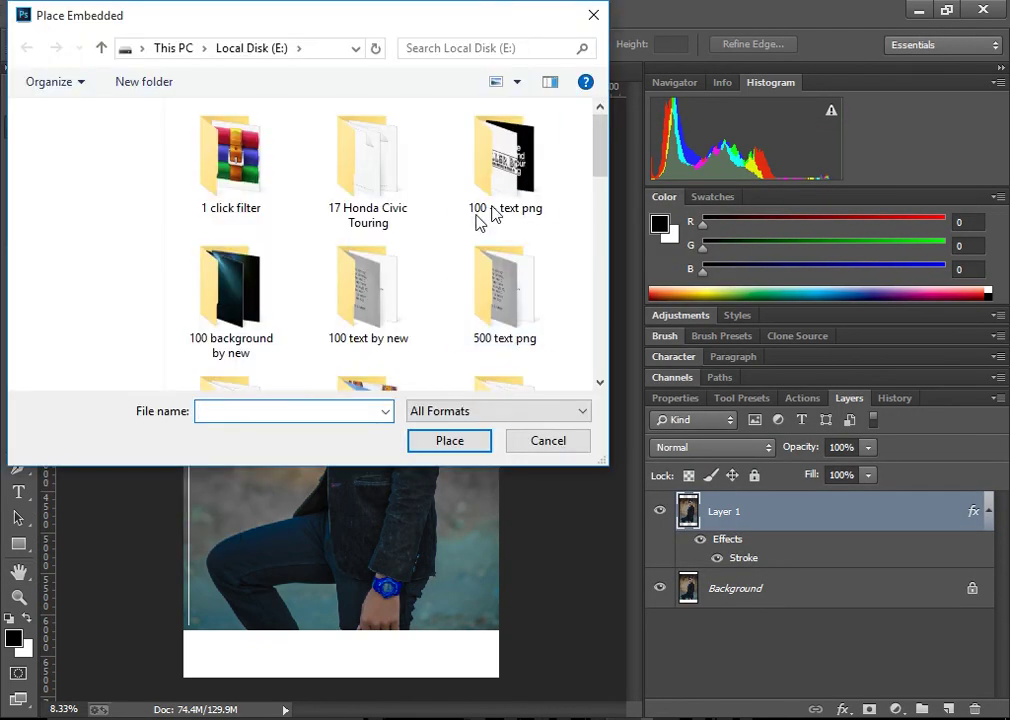
{"action": "double_click", "coordinate": [508, 200]}
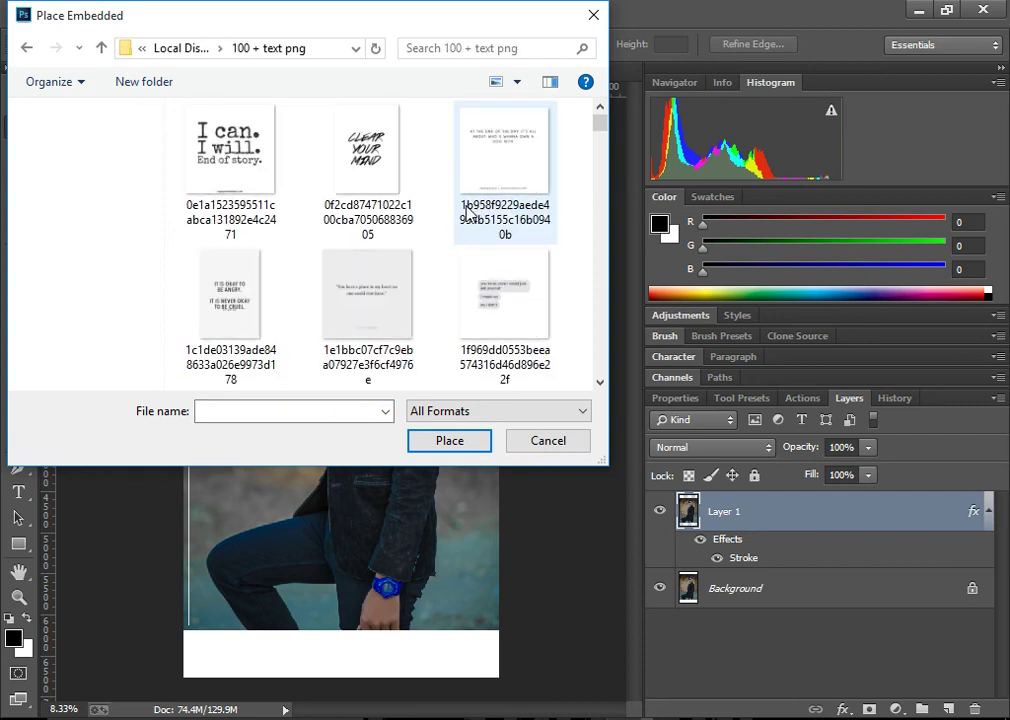
{"action": "scroll", "coordinate": [275, 172], "scroll_direction": "down", "scroll_amount": 5}
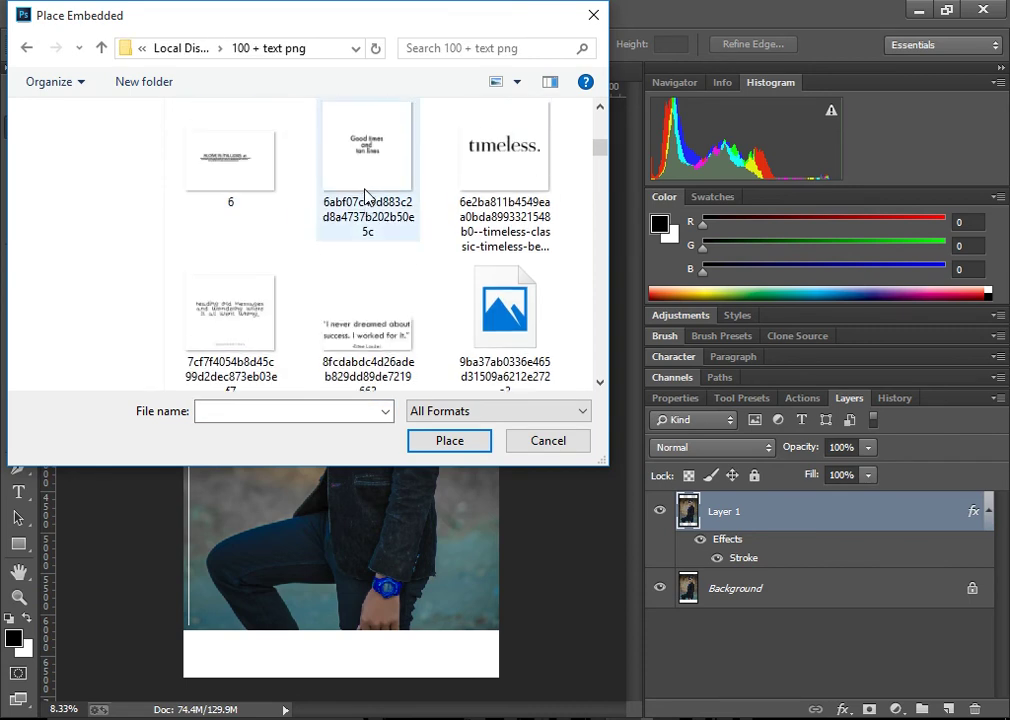
{"action": "scroll", "coordinate": [365, 195], "scroll_direction": "up", "scroll_amount": 2}
{"action": "scroll", "coordinate": [491, 248], "scroll_direction": "down", "scroll_amount": 5}
{"action": "scroll", "coordinate": [491, 248], "scroll_direction": "down", "scroll_amount": 5}
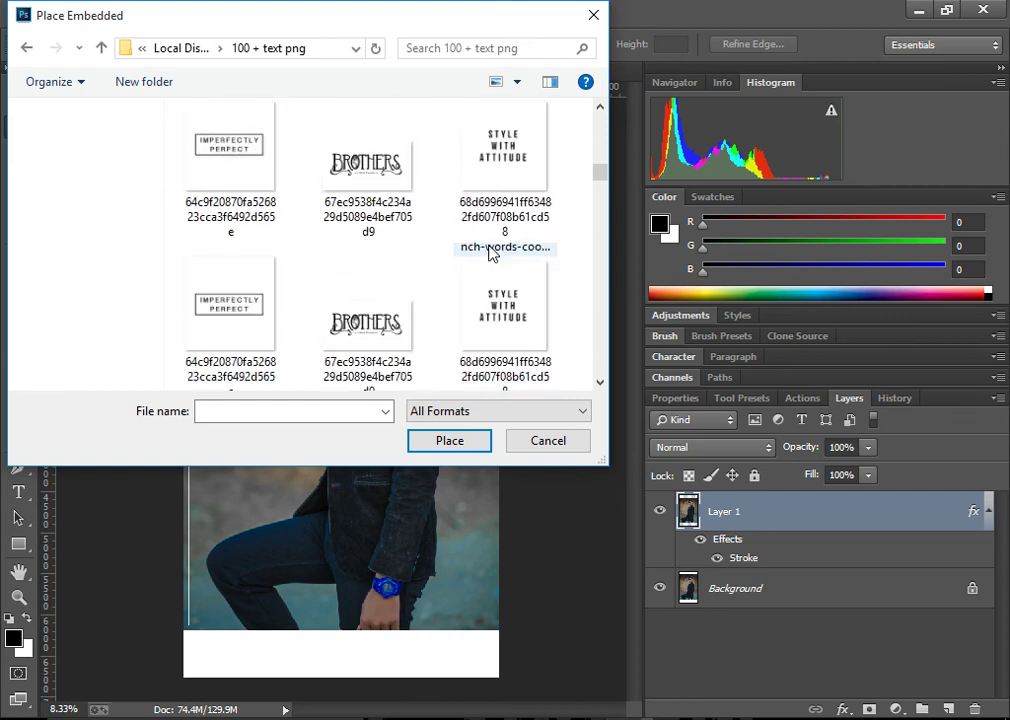
{"action": "scroll", "coordinate": [428, 270], "scroll_direction": "up", "scroll_amount": 4}
{"action": "double_click", "coordinate": [225, 165]}
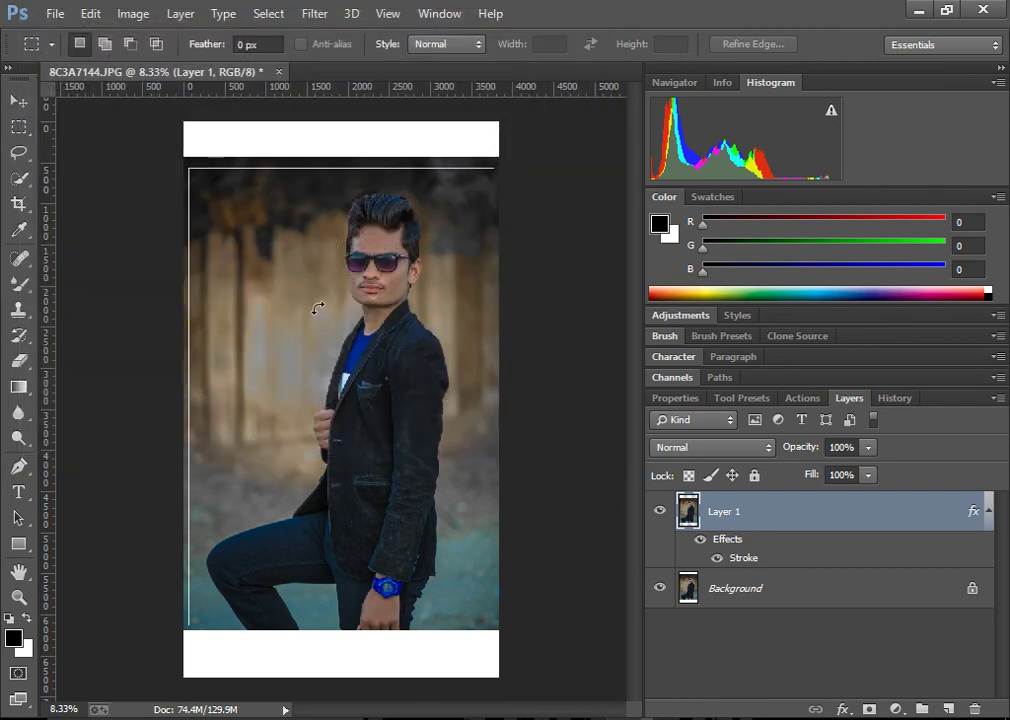
Enlarge the text image, tilt it over the shoulder, try Darker Color blending, and commit the transform.
{"action": "mouse_move", "coordinate": [372, 362]}
{"action": "left_mouse_down"}
{"action": "mouse_move", "coordinate": [458, 296]}
{"action": "mouse_move", "coordinate": [425, 272]}
{"action": "left_mouse_up"}
{"action": "left_click_drag", "start_coordinate": [381, 336], "coordinate": [286, 257]}
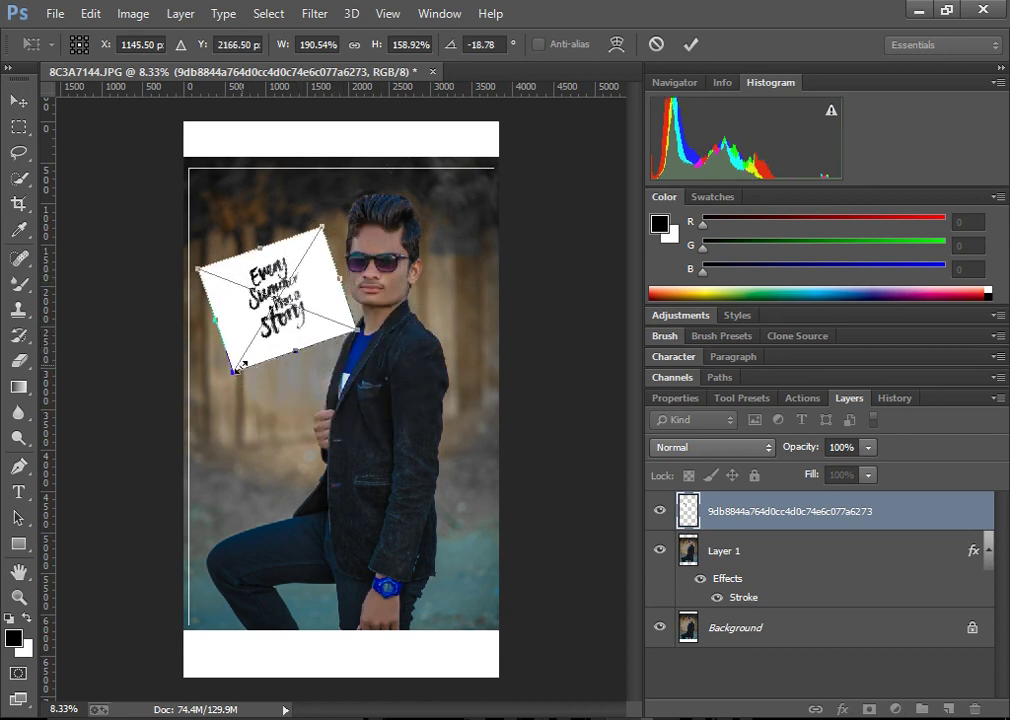
{"action": "left_click_drag", "start_coordinate": [239, 368], "coordinate": [216, 409]}
{"action": "left_click", "coordinate": [710, 447]}
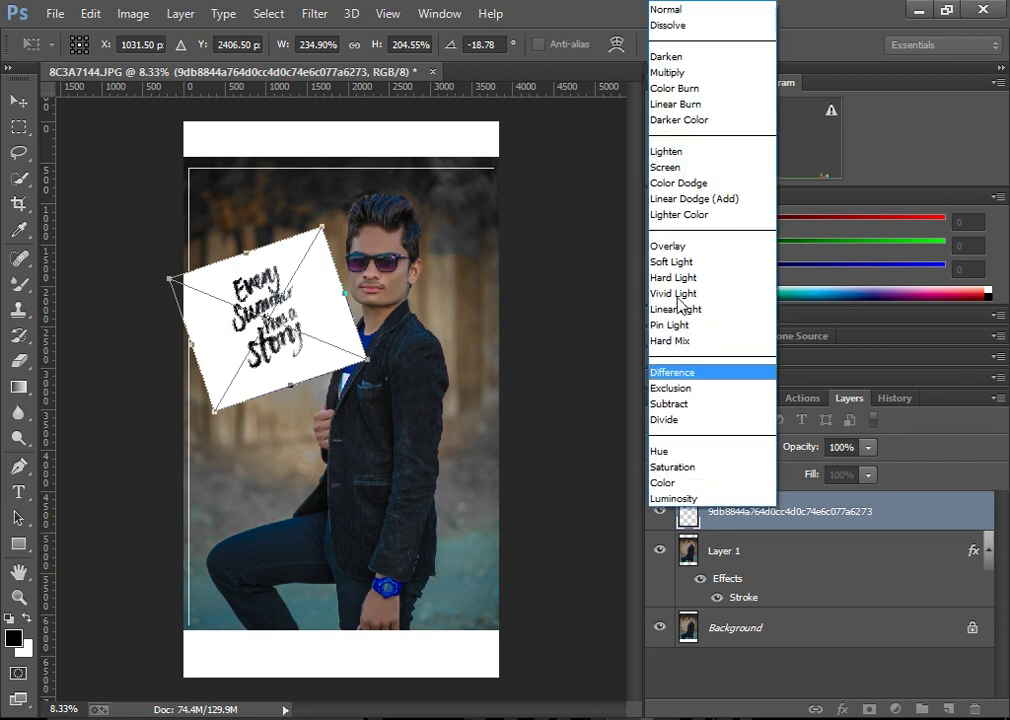
{"action": "left_click", "coordinate": [679, 119]}
{"action": "left_click_drag", "start_coordinate": [322, 229], "coordinate": [349, 168]}
{"action": "left_click_drag", "start_coordinate": [152, 232], "coordinate": [146, 233]}
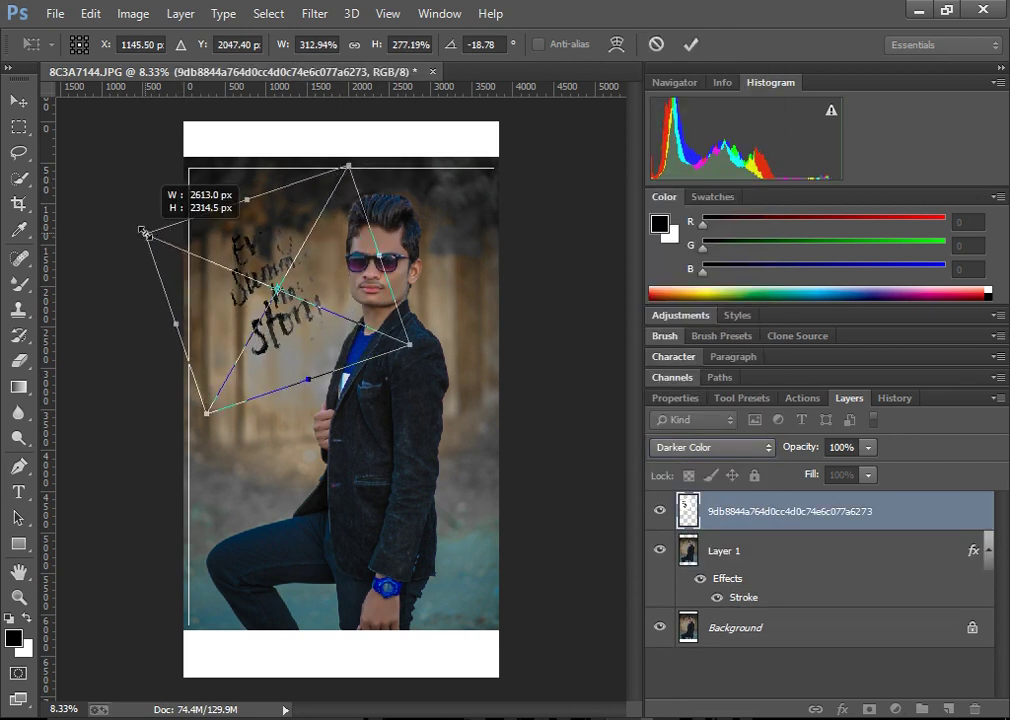
{"action": "left_click", "coordinate": [693, 47]}
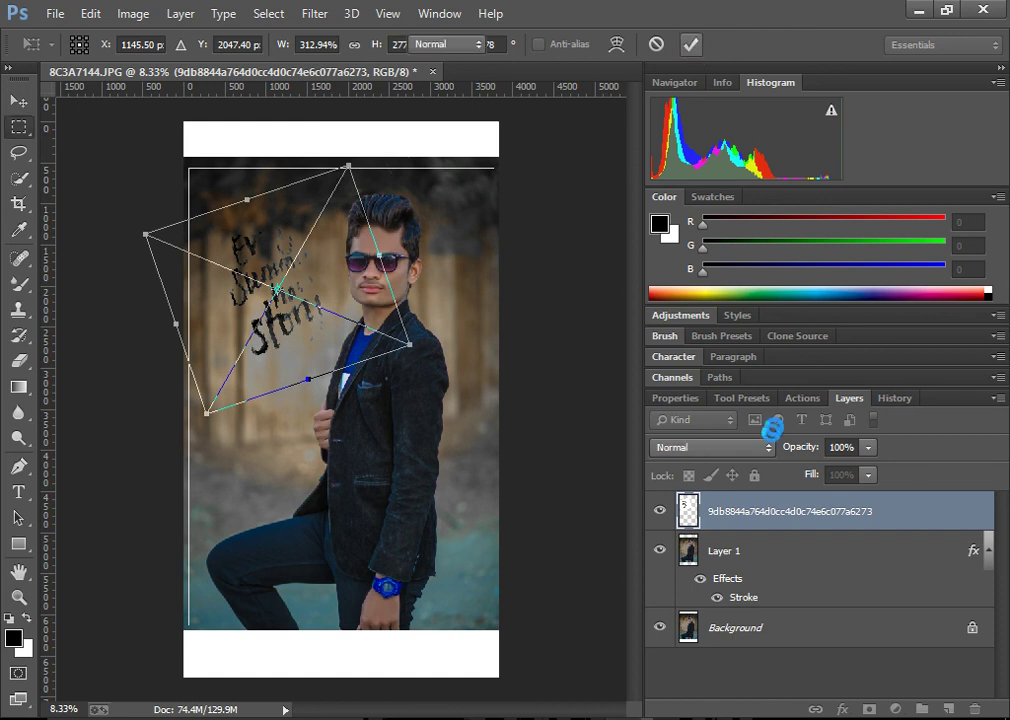
Set the text layer to Linear Burn and move it down-left beside the face.
{"action": "left_click", "coordinate": [690, 448]}
{"action": "left_click", "coordinate": [699, 104]}
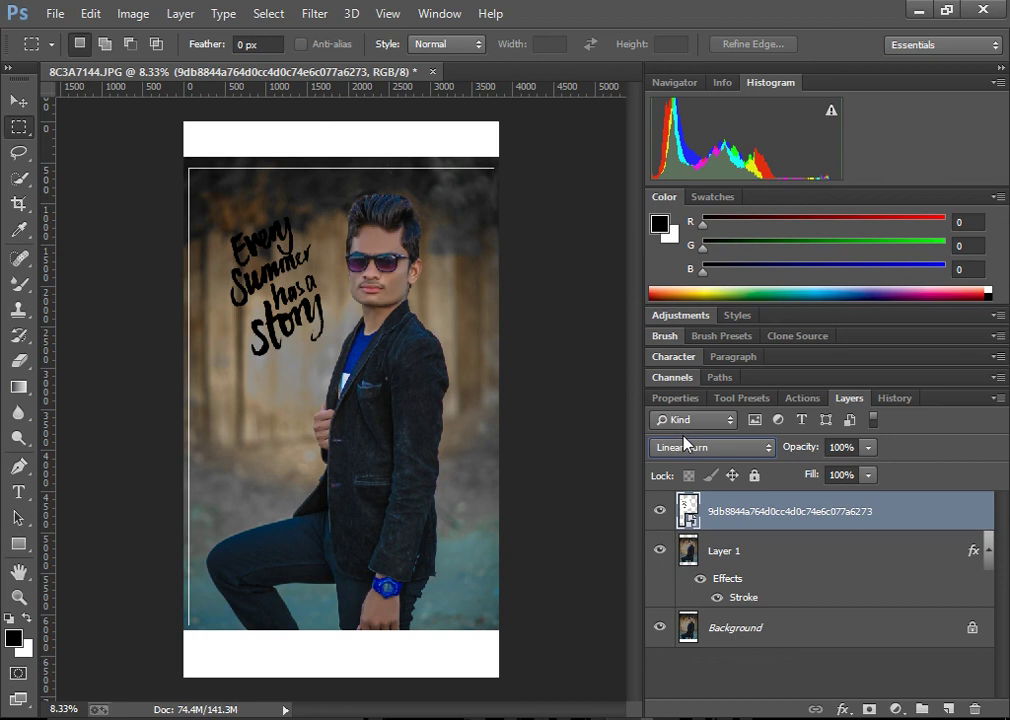
{"action": "key", "text": "v"}
{"action": "mouse_move", "coordinate": [299, 318]}
{"action": "left_mouse_down"}
{"action": "mouse_move", "coordinate": [285, 368]}
{"action": "mouse_move", "coordinate": [282, 360]}
{"action": "left_mouse_up"}
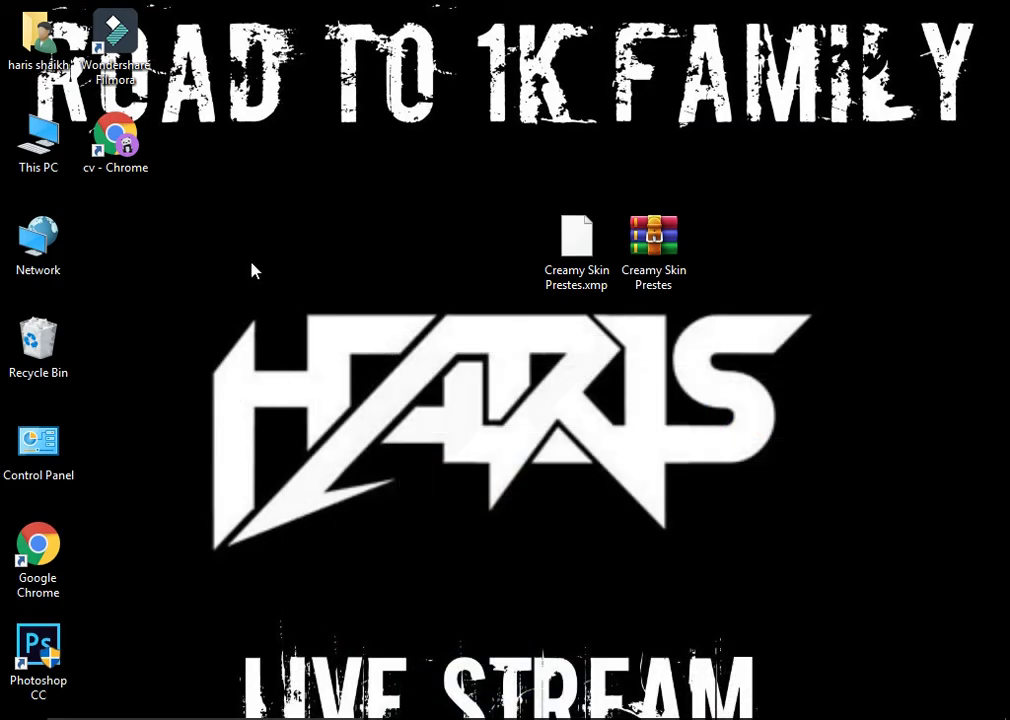
{"action": "right_click", "coordinate": [252, 270]}
Refresh the desktop and open the Creamy Skin Prestes.xmp preset.
{"action": "left_click", "coordinate": [397, 322]}
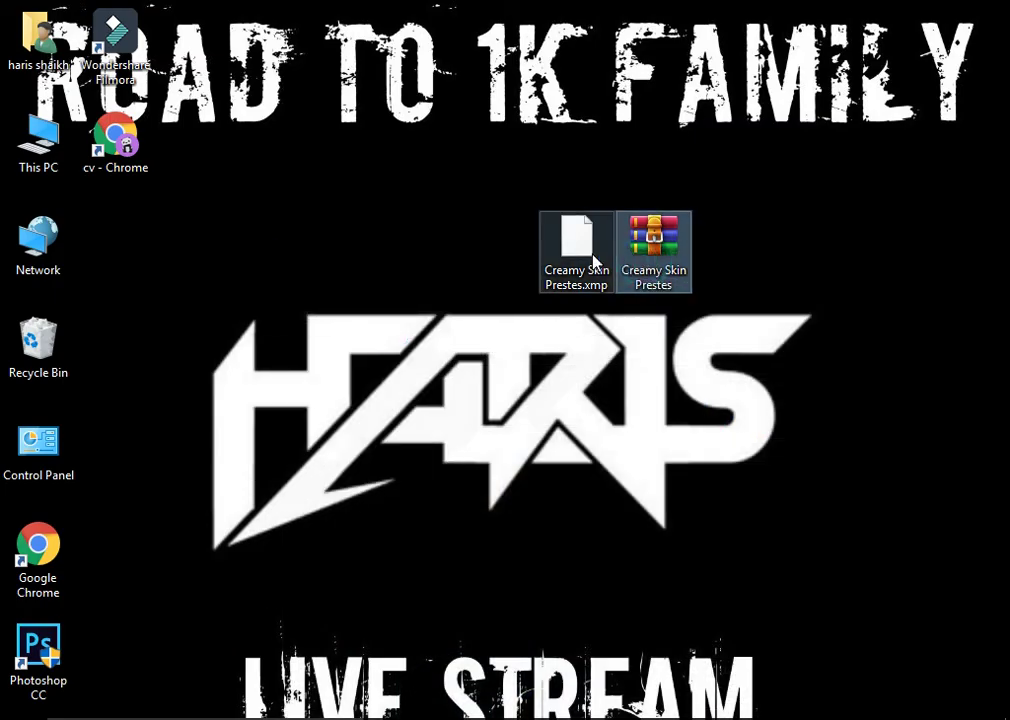
{"action": "double_click", "coordinate": [588, 250]}
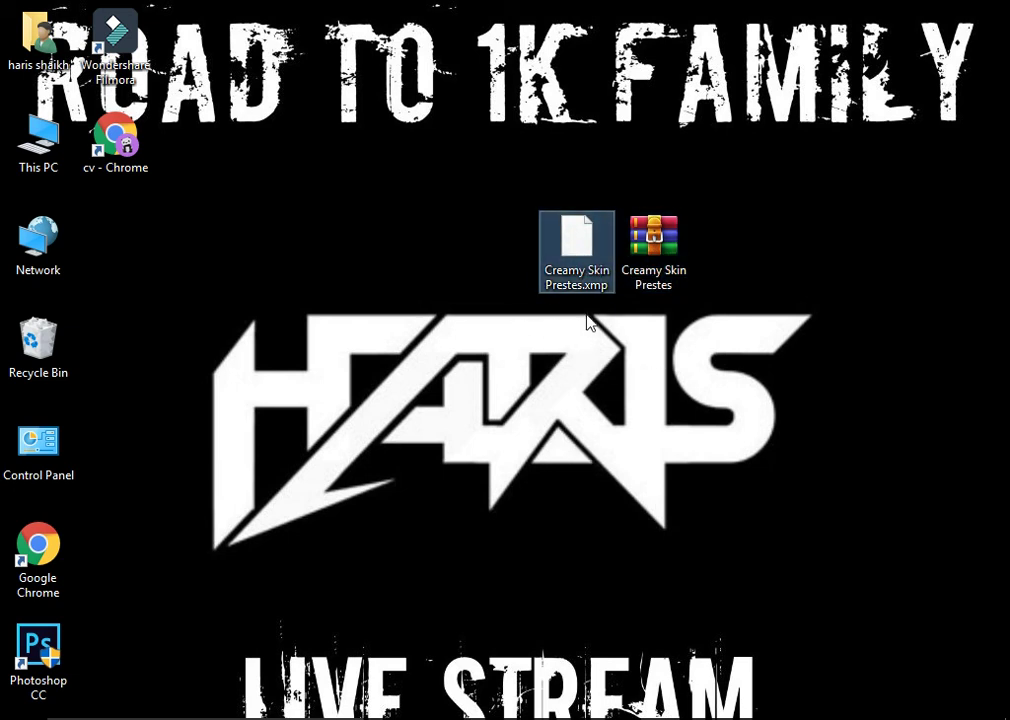
{"action": "right_click", "coordinate": [467, 366]}
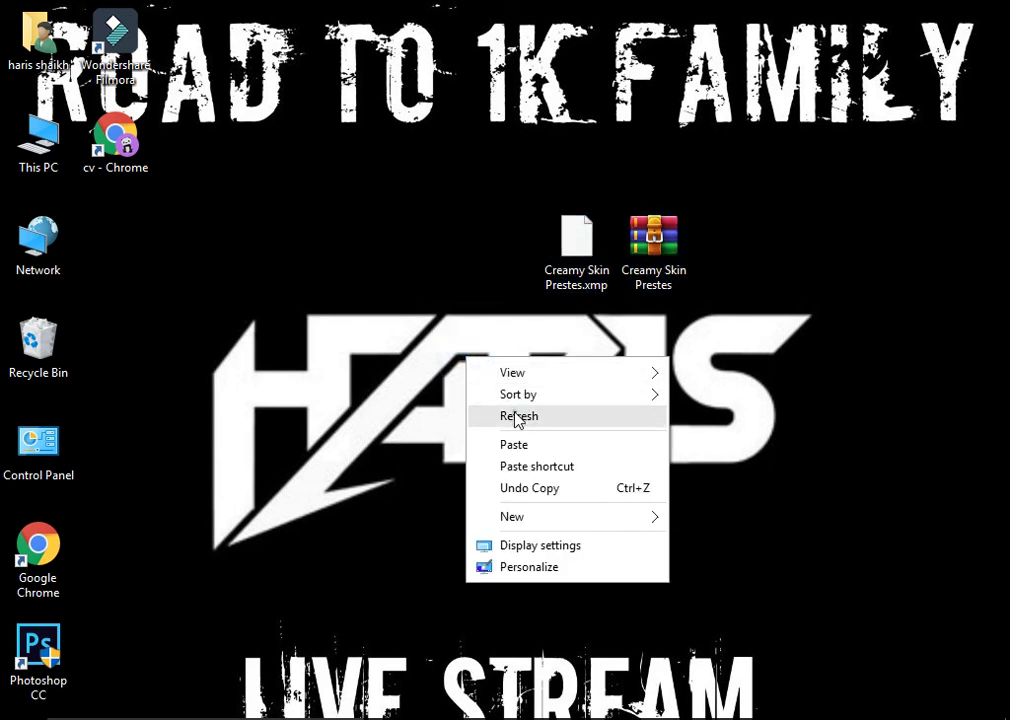